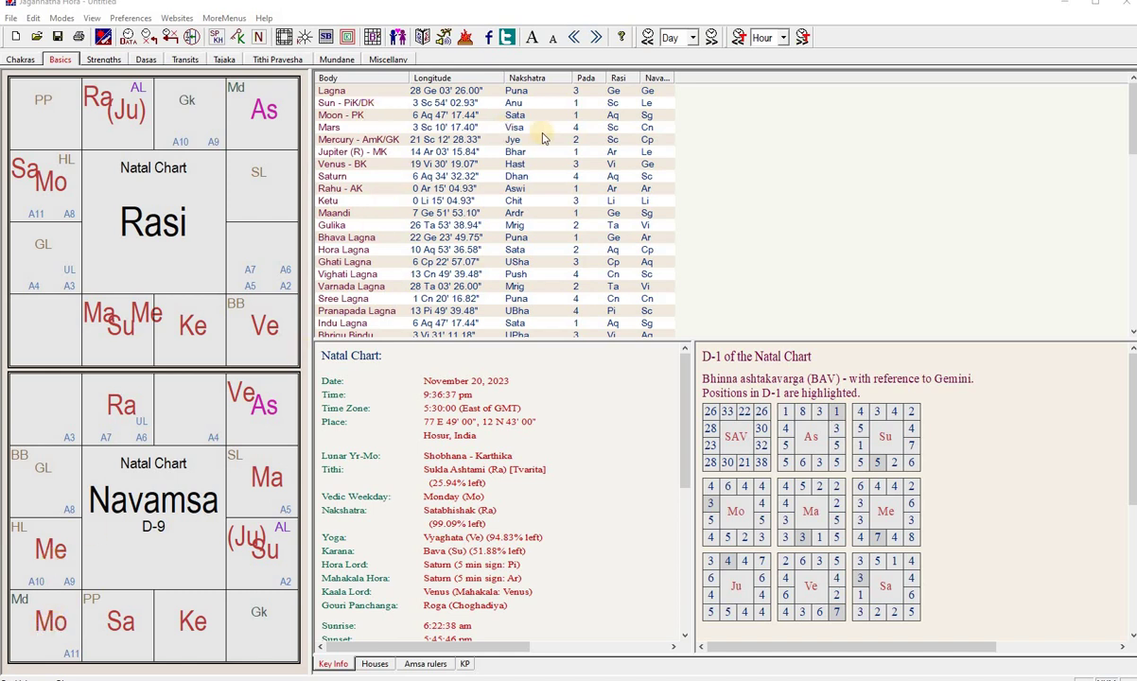
- Run a Moon, Navamsa, After transit search, landing on November 21, 2023 at 3:03:13 am
{"action": "left_click", "coordinate": [511, 116]}
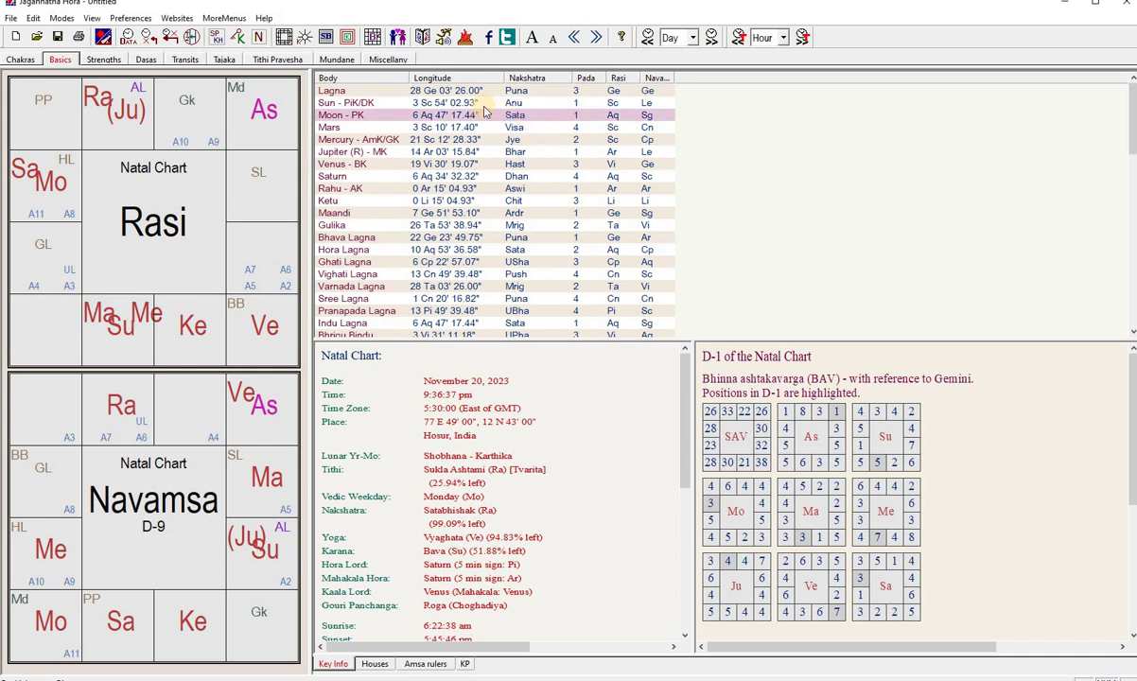
{"action": "left_click", "coordinate": [342, 60]}
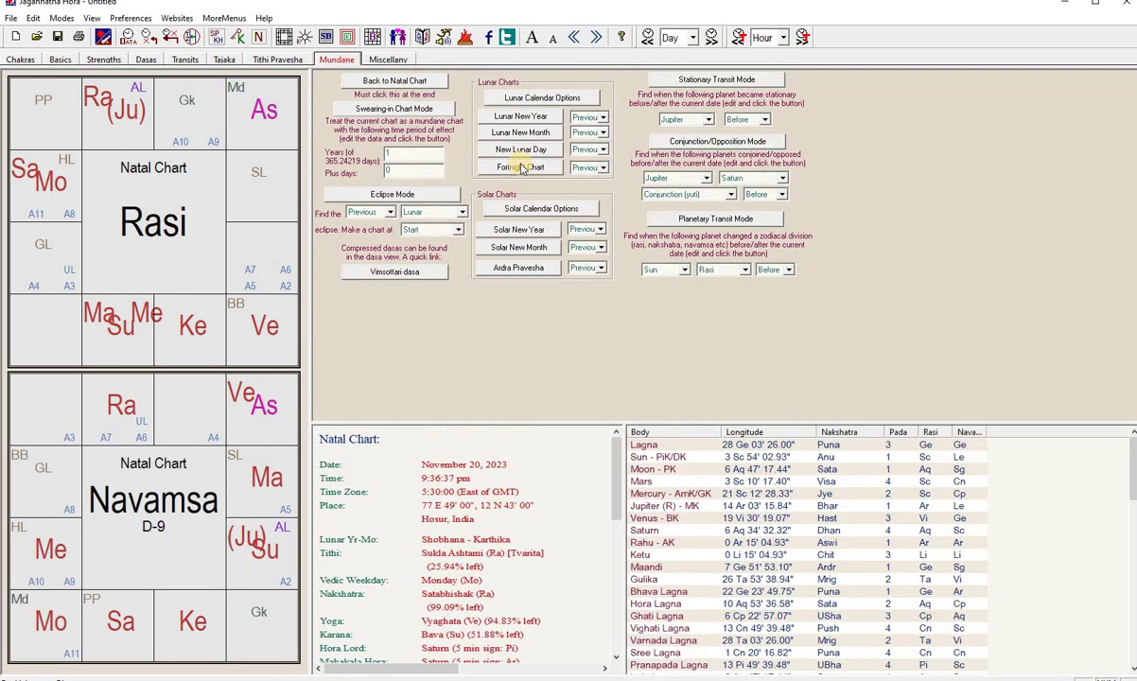
{"action": "left_click", "coordinate": [672, 270]}
{"action": "left_click", "coordinate": [636, 288]}
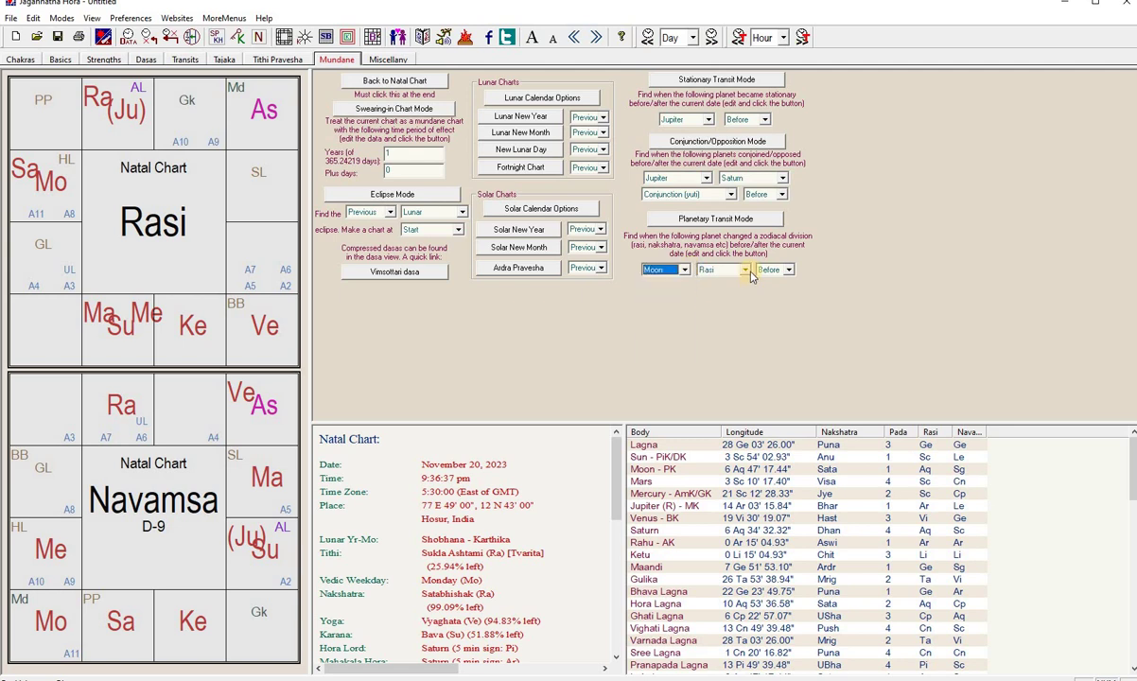
{"action": "left_click", "coordinate": [745, 270]}
{"action": "key", "text": "Down"}
{"action": "key", "text": "Return"}
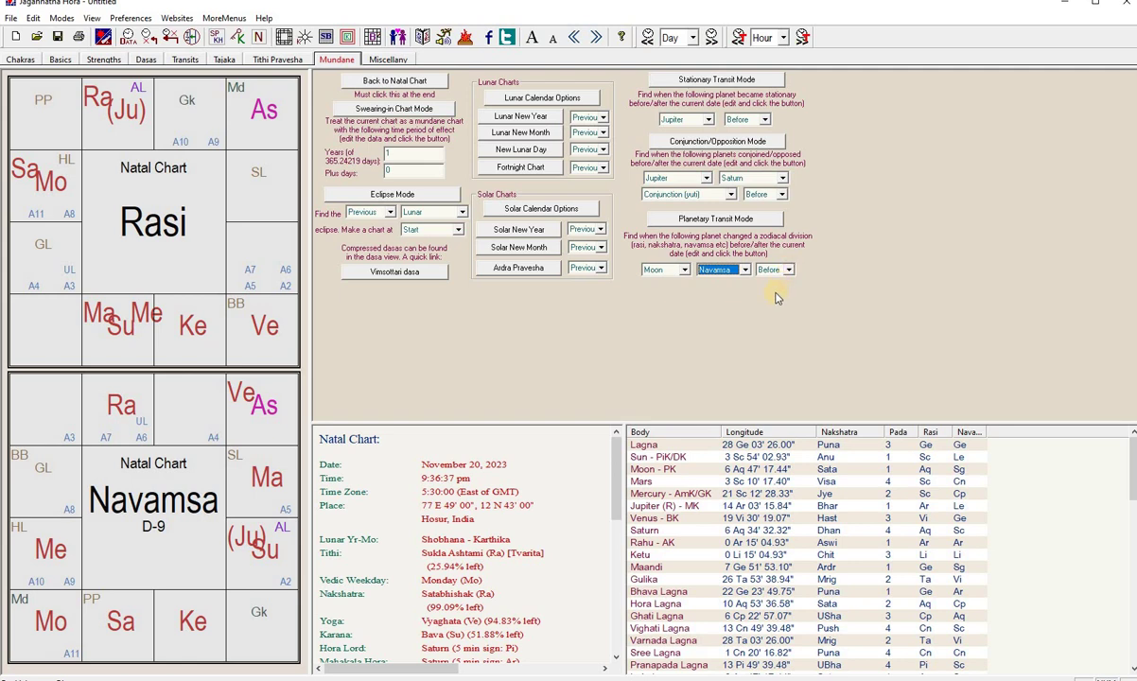
{"action": "left_click", "coordinate": [789, 270]}
{"action": "left_click", "coordinate": [774, 290]}
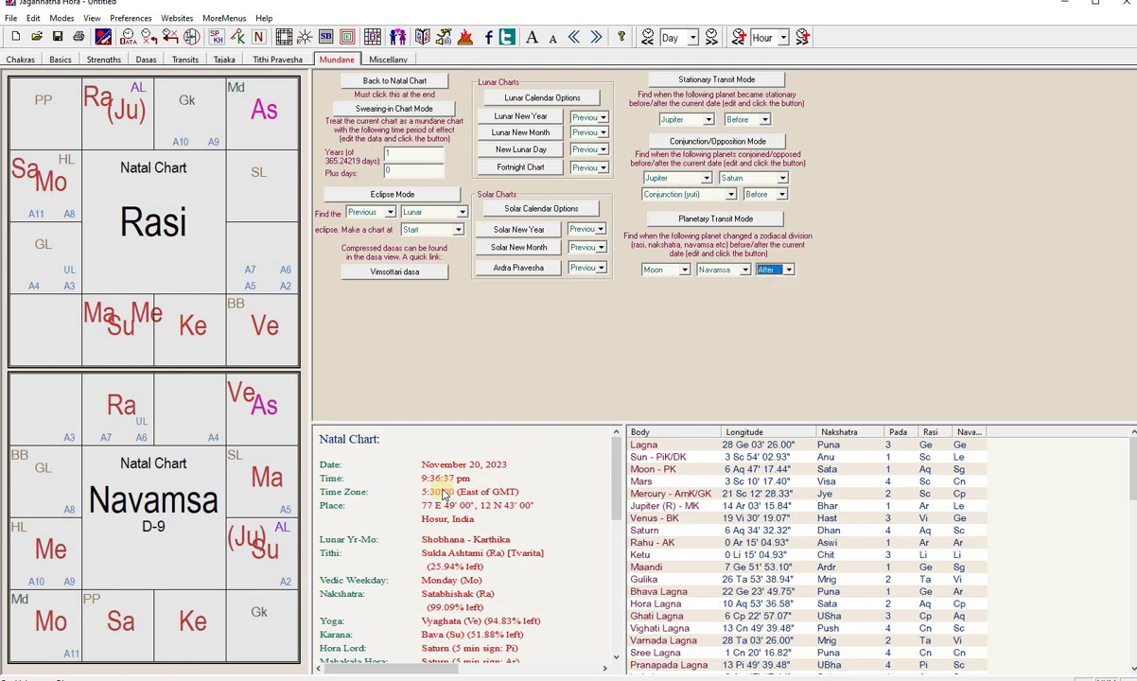
{"action": "left_click", "coordinate": [690, 220]}
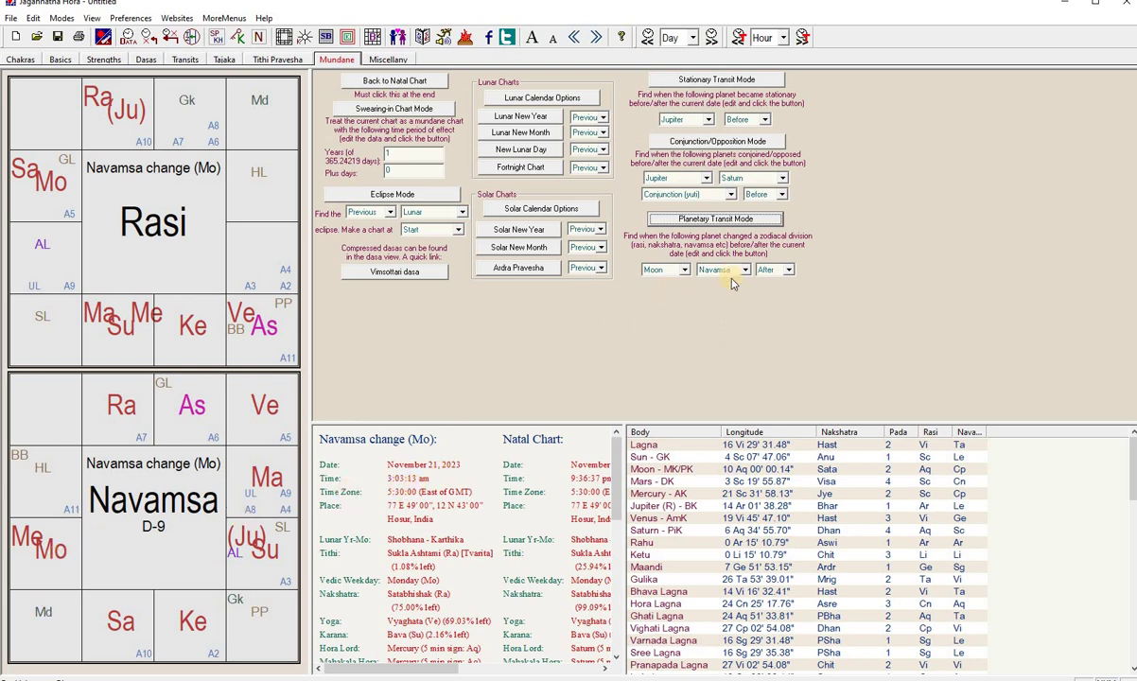
- Advance to the following Moon navamsa change, 8:42:05 am, Moon in Aquarius navamsa
{"action": "left_click", "coordinate": [724, 221]}
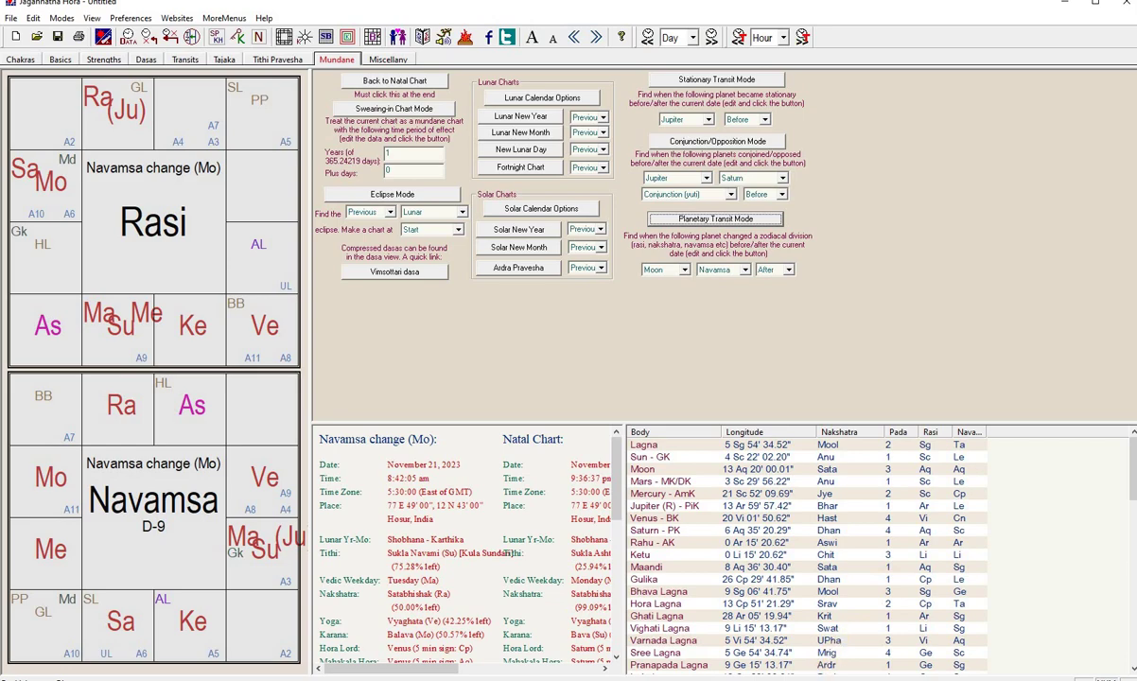
- Return to the Mo_Crossing_D9 sheet and inspect the D5 date and Q16 entry-time formulas
{"action": "key", "text": "alt+Tab"}
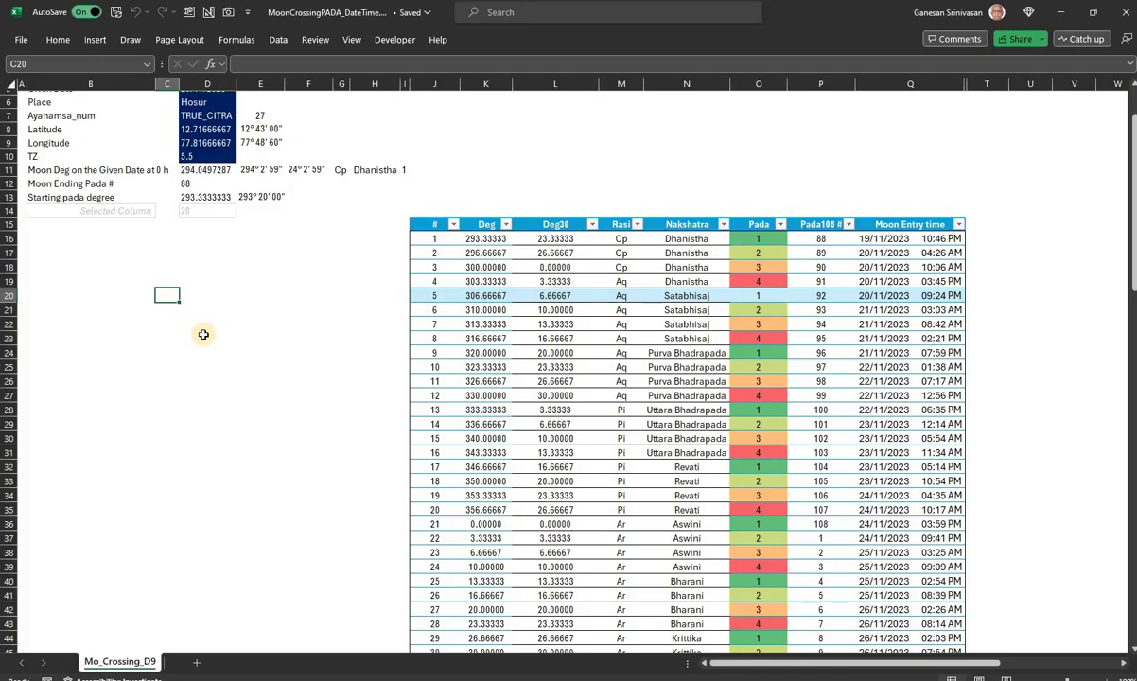
{"action": "scroll", "coordinate": [267, 285], "scroll_direction": "up", "scroll_amount": 2}
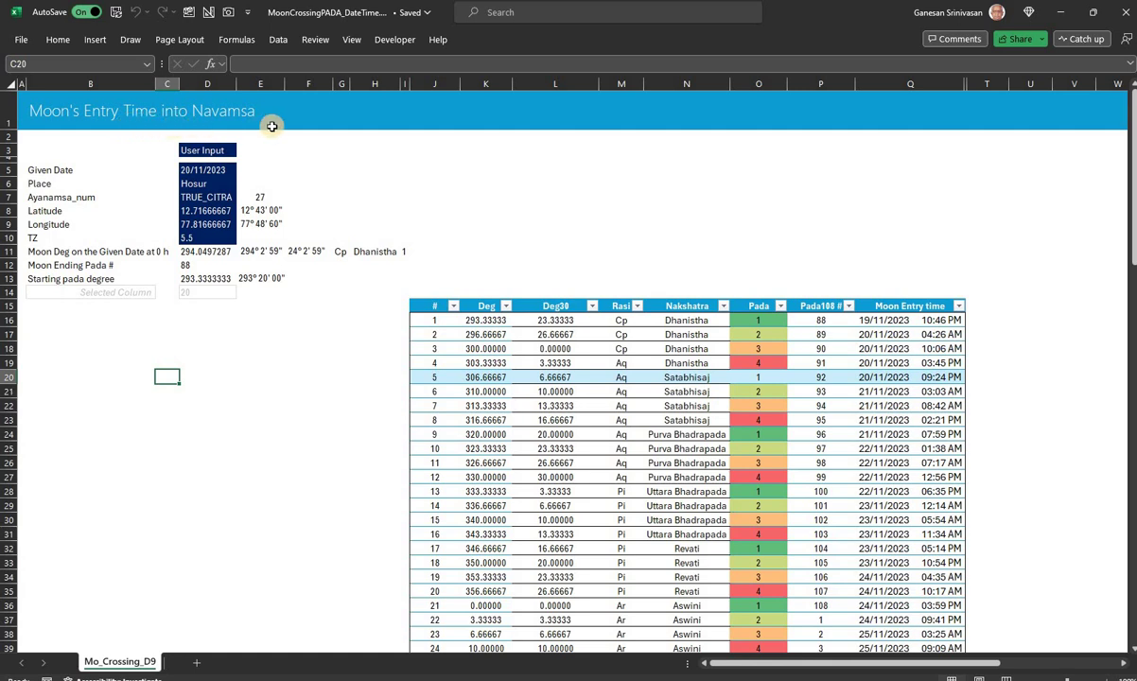
{"action": "left_click", "coordinate": [216, 175]}
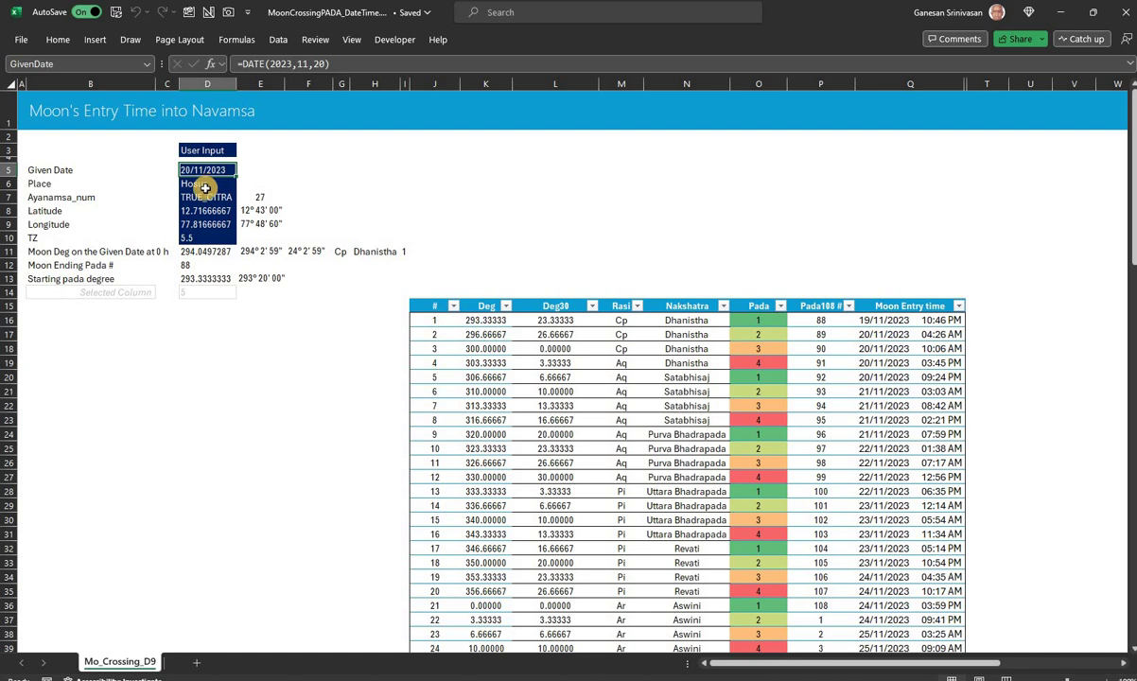
{"action": "left_click", "coordinate": [856, 315]}
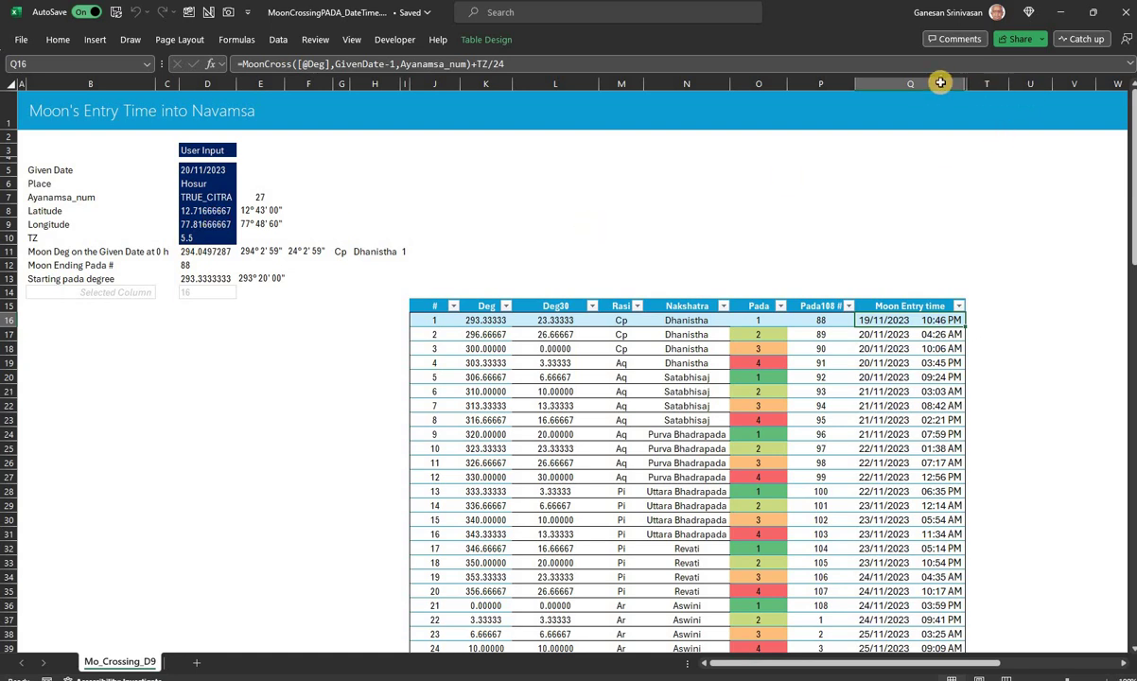
{"action": "left_click_drag", "start_coordinate": [956, 84], "coordinate": [992, 90]}
{"action": "right_click", "coordinate": [984, 85]}
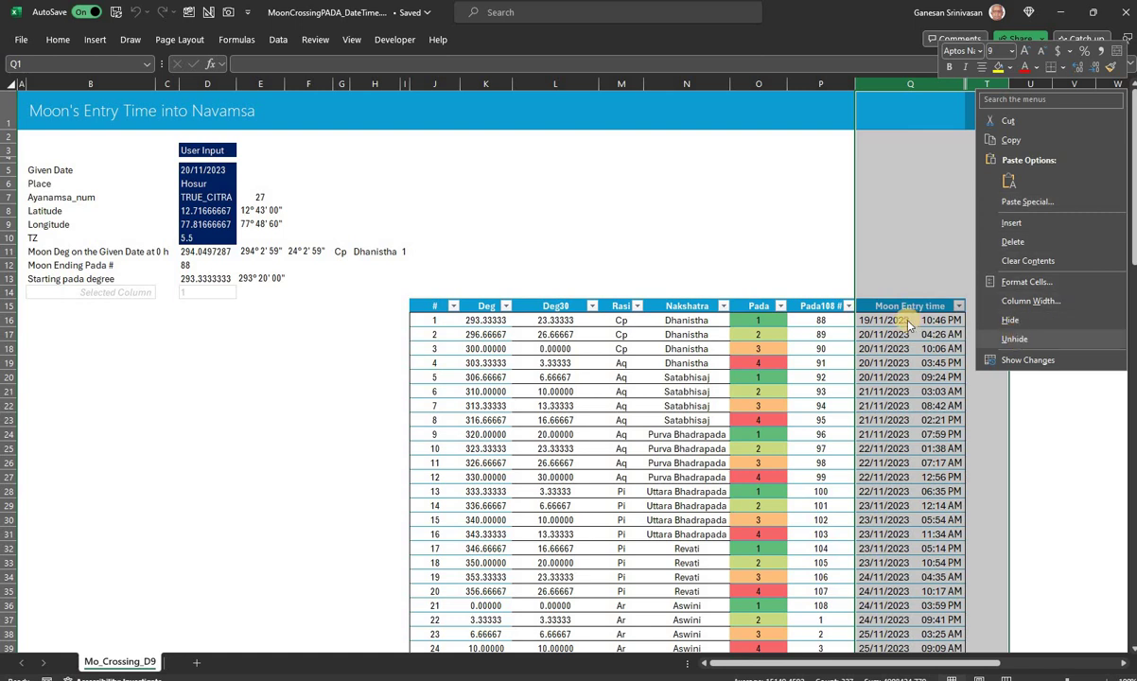
{"action": "key", "text": "Escape"}
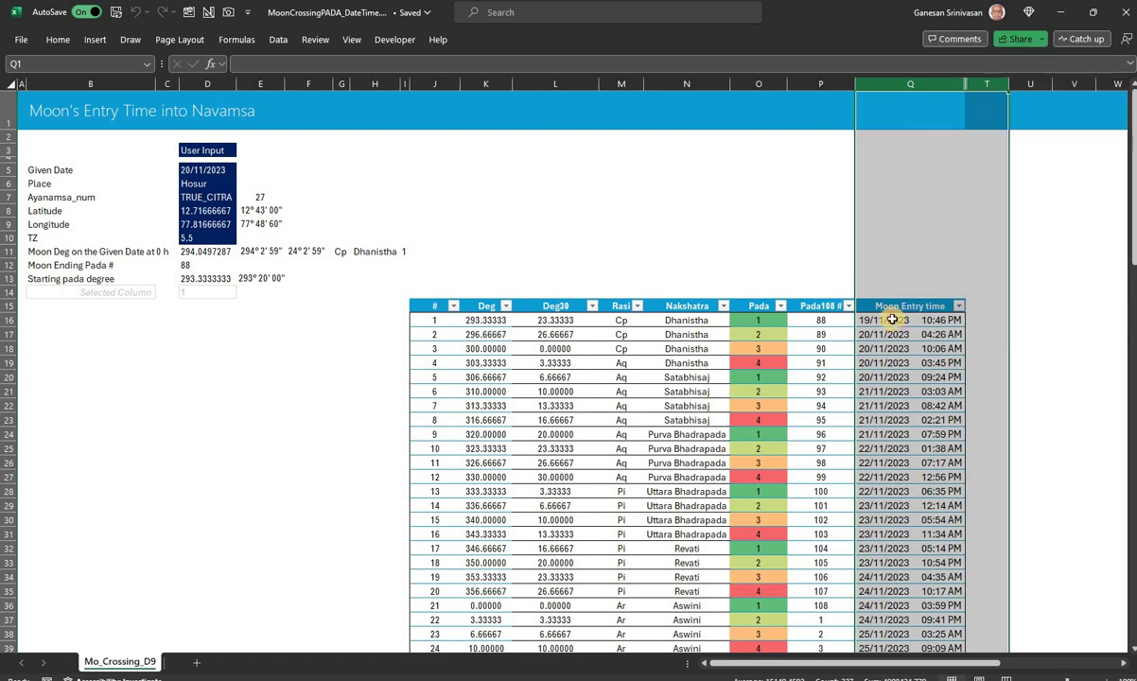
{"action": "left_click", "coordinate": [202, 198]}
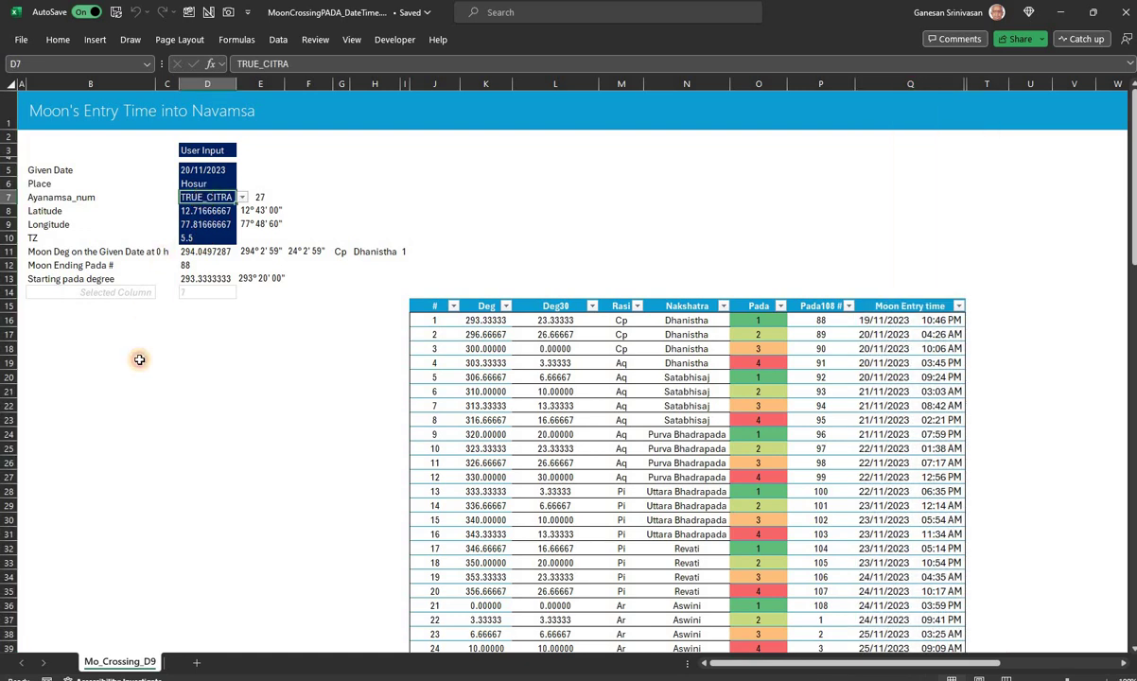
{"action": "left_click", "coordinate": [190, 249]}
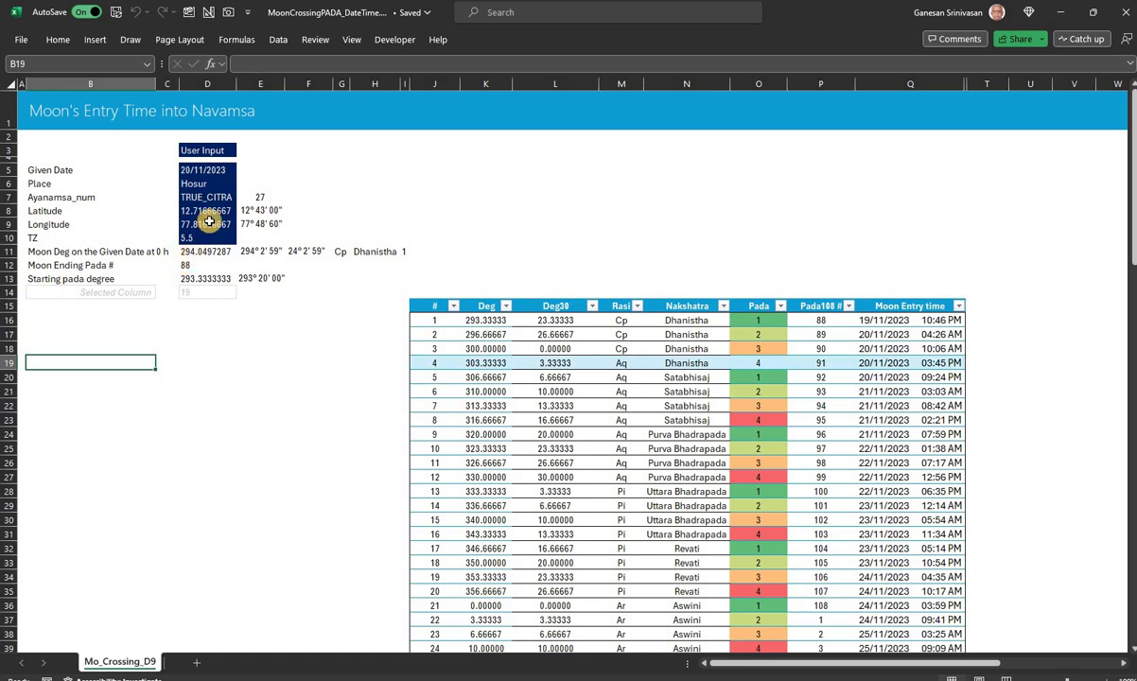
{"action": "left_click", "coordinate": [201, 171]}
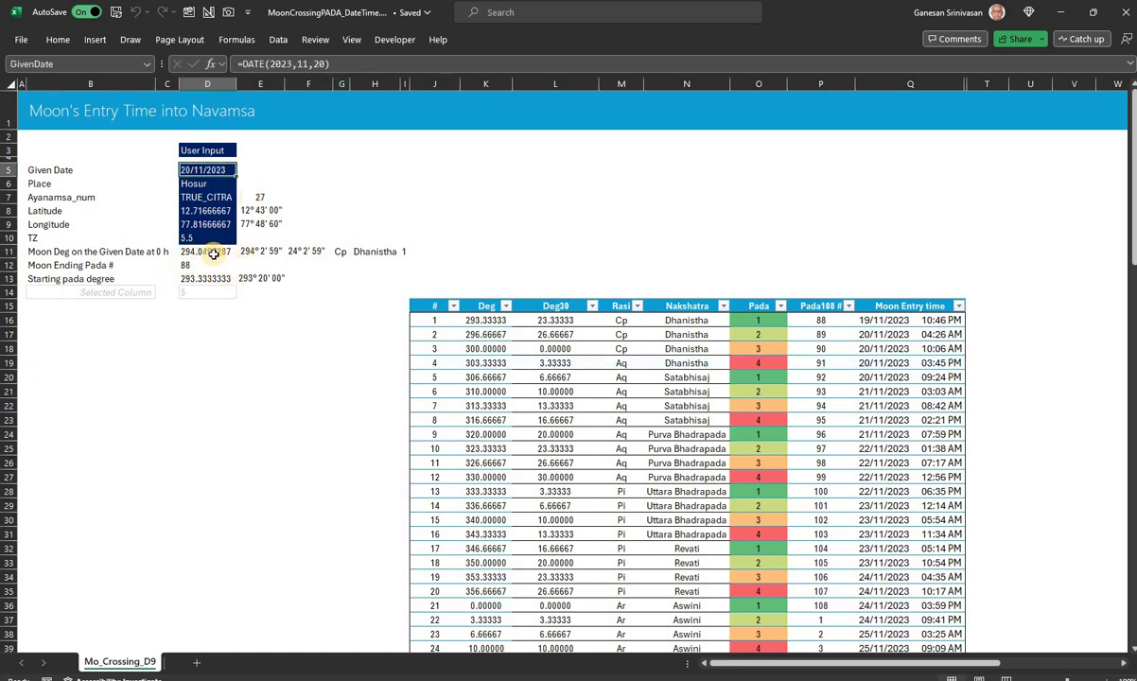
{"action": "left_click", "coordinate": [142, 248]}
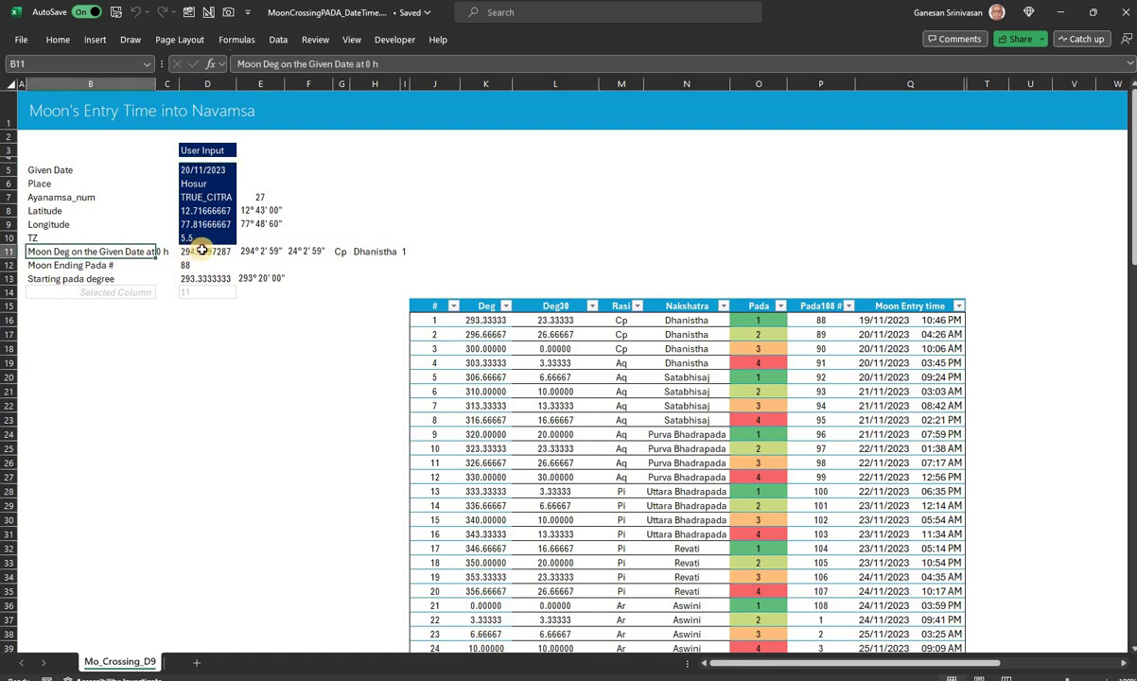
{"action": "left_click", "coordinate": [198, 253]}
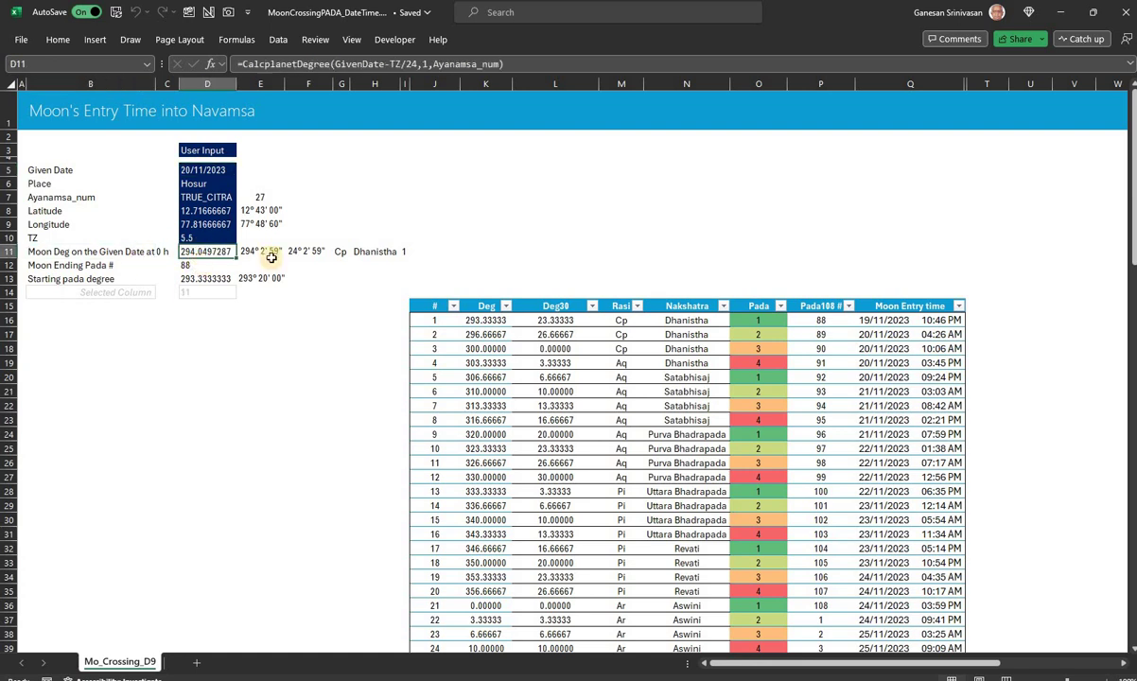
{"action": "left_click", "coordinate": [378, 251]}
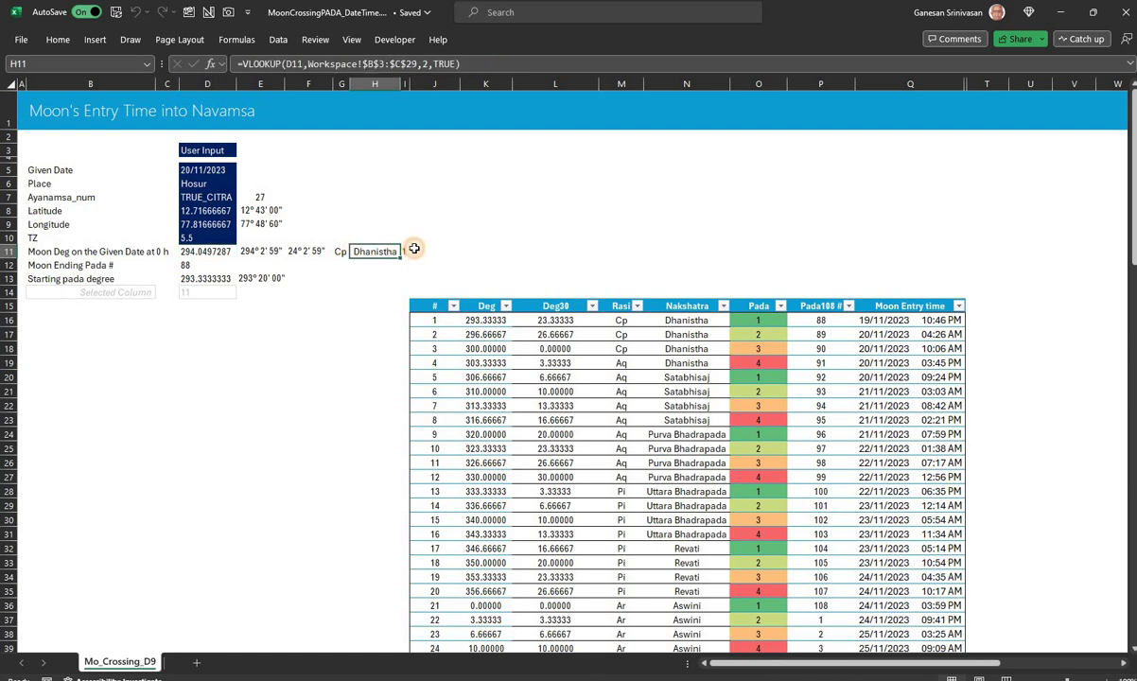
{"action": "left_click", "coordinate": [408, 250]}
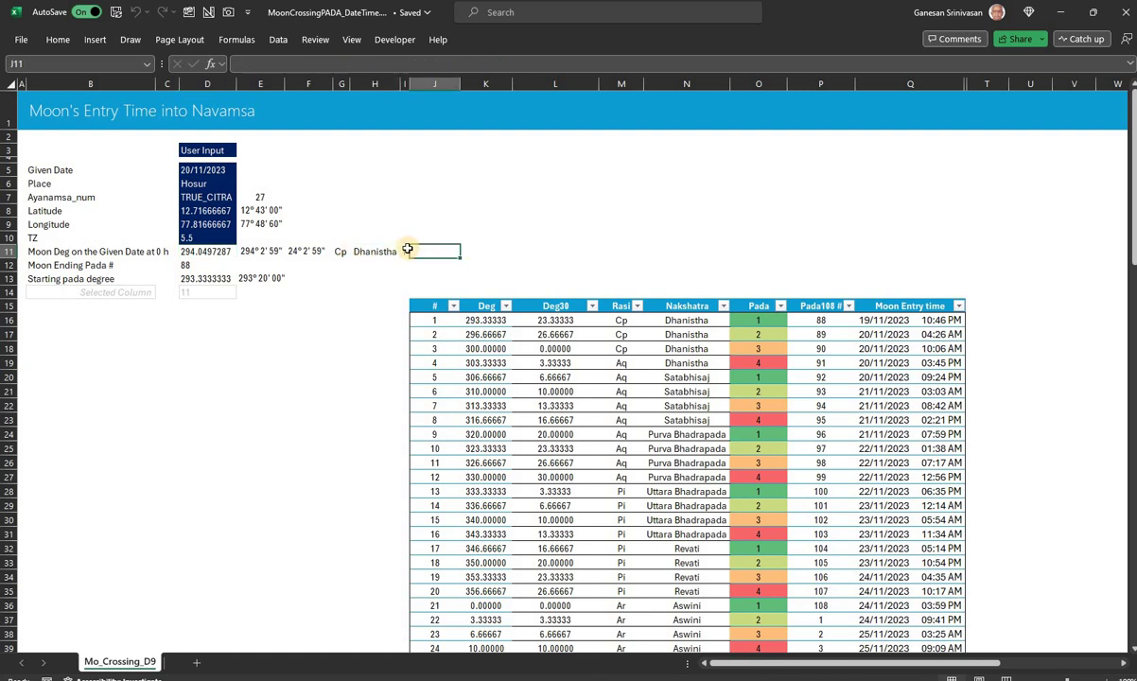
{"action": "left_click", "coordinate": [264, 253]}
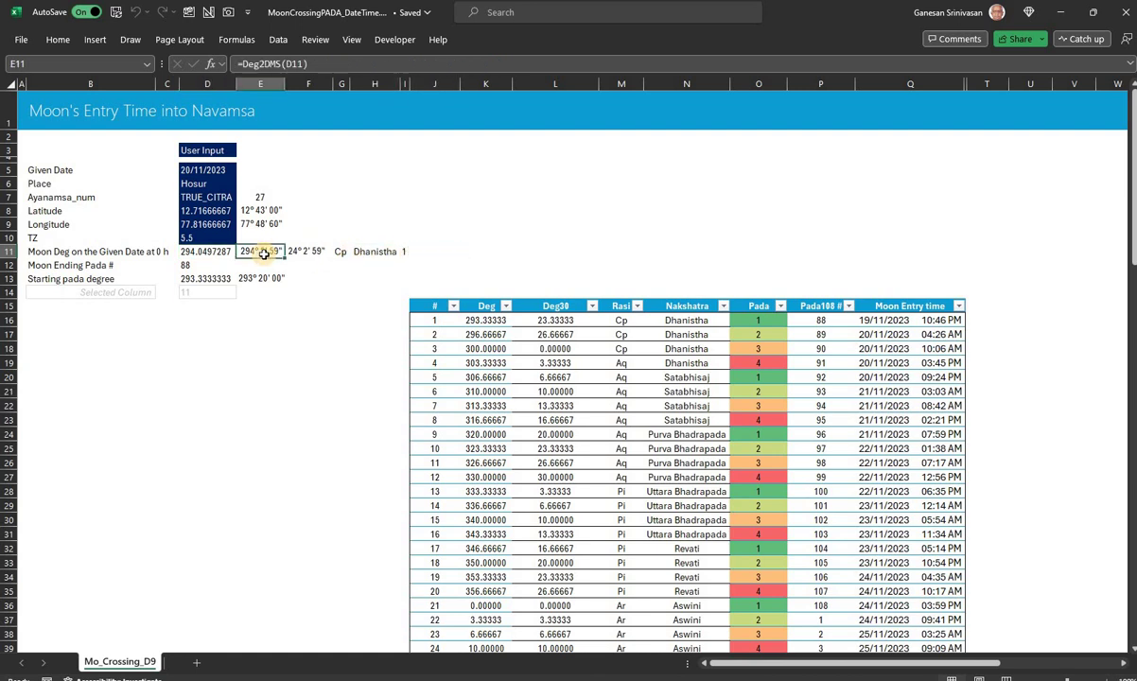
{"action": "left_click", "coordinate": [496, 320]}
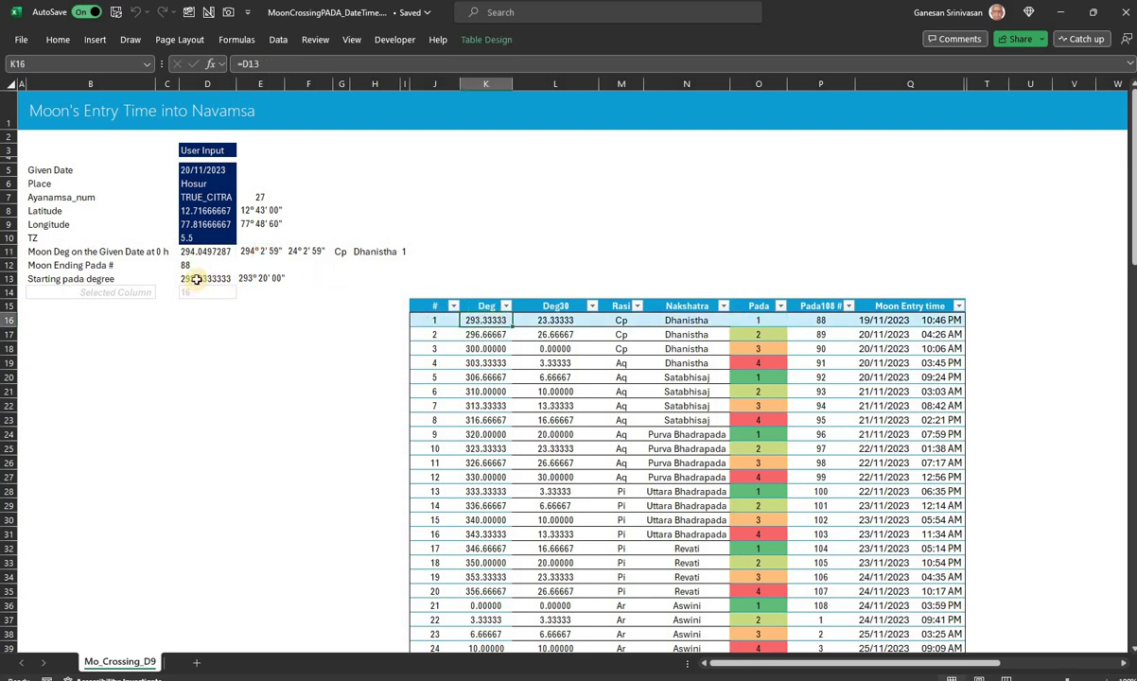
{"action": "left_click", "coordinate": [199, 280]}
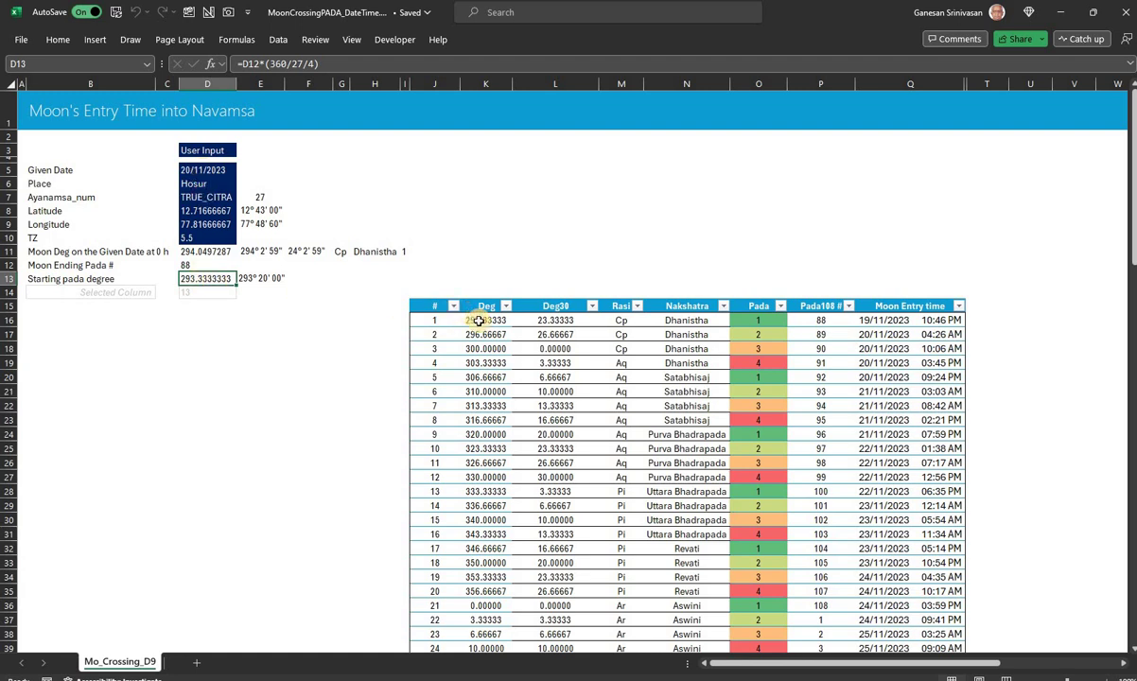
{"action": "left_click", "coordinate": [478, 321]}
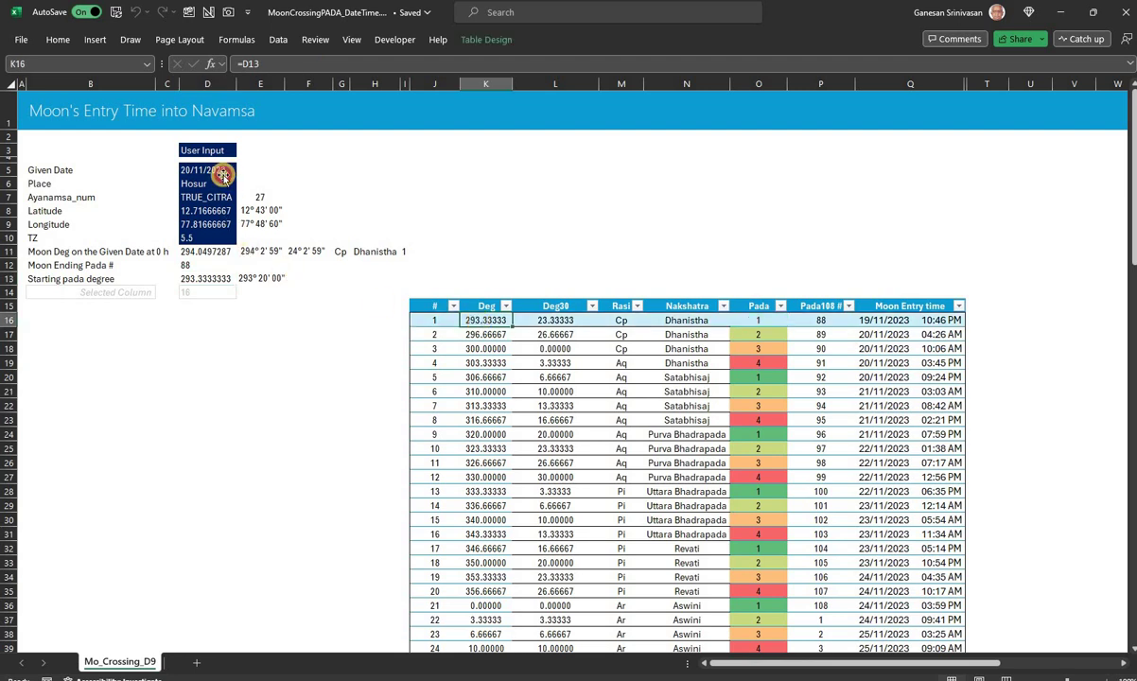
{"action": "left_click", "coordinate": [225, 176]}
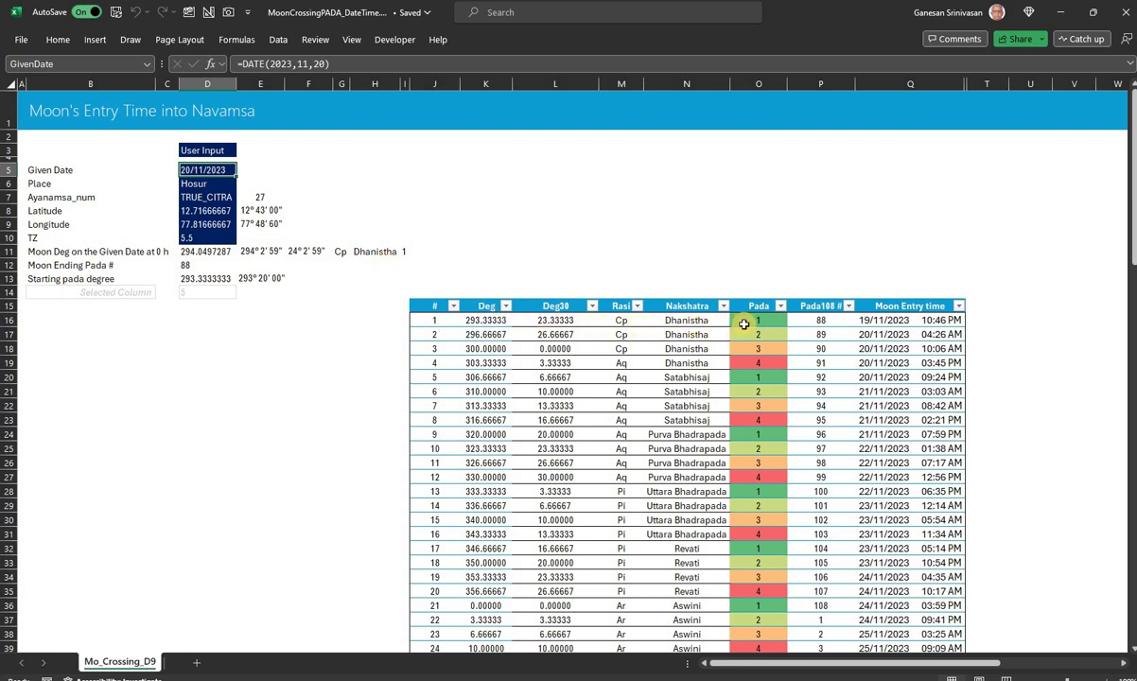
{"action": "left_click", "coordinate": [378, 251]}
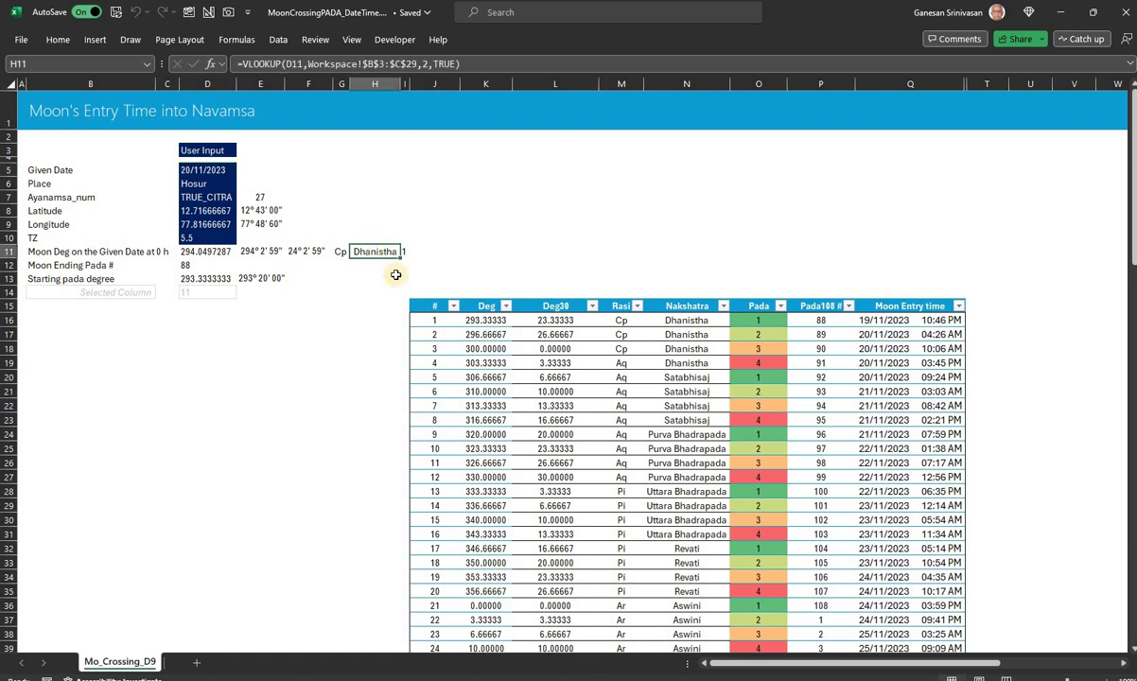
{"action": "left_click", "coordinate": [488, 321]}
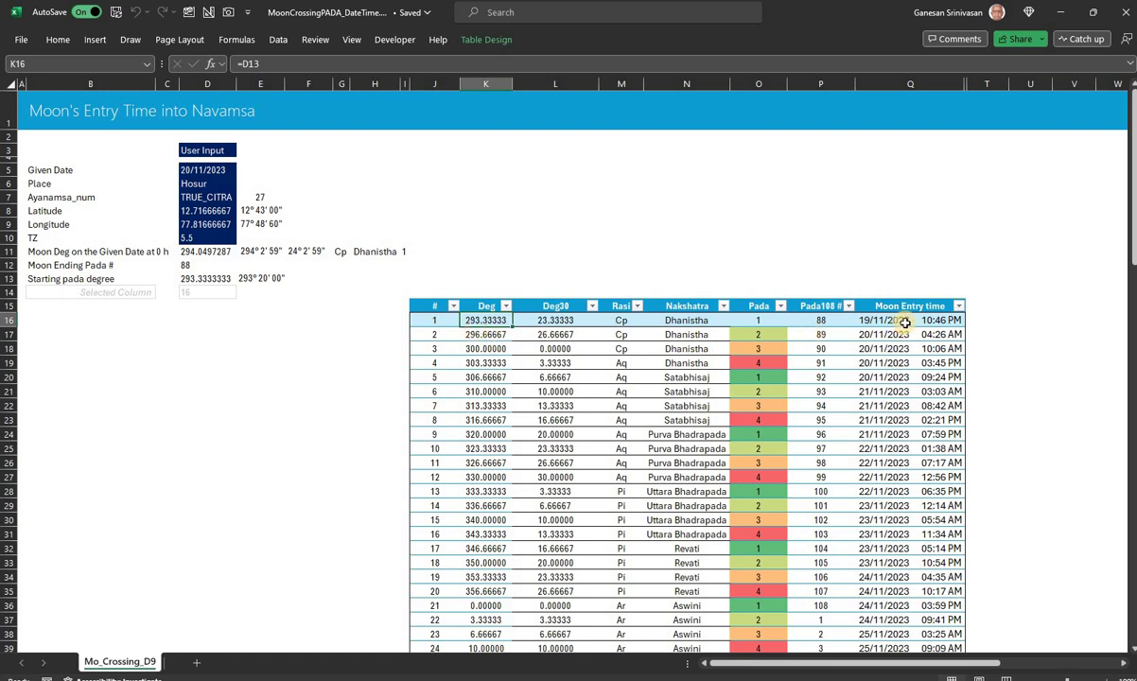
{"action": "left_click", "coordinate": [956, 324]}
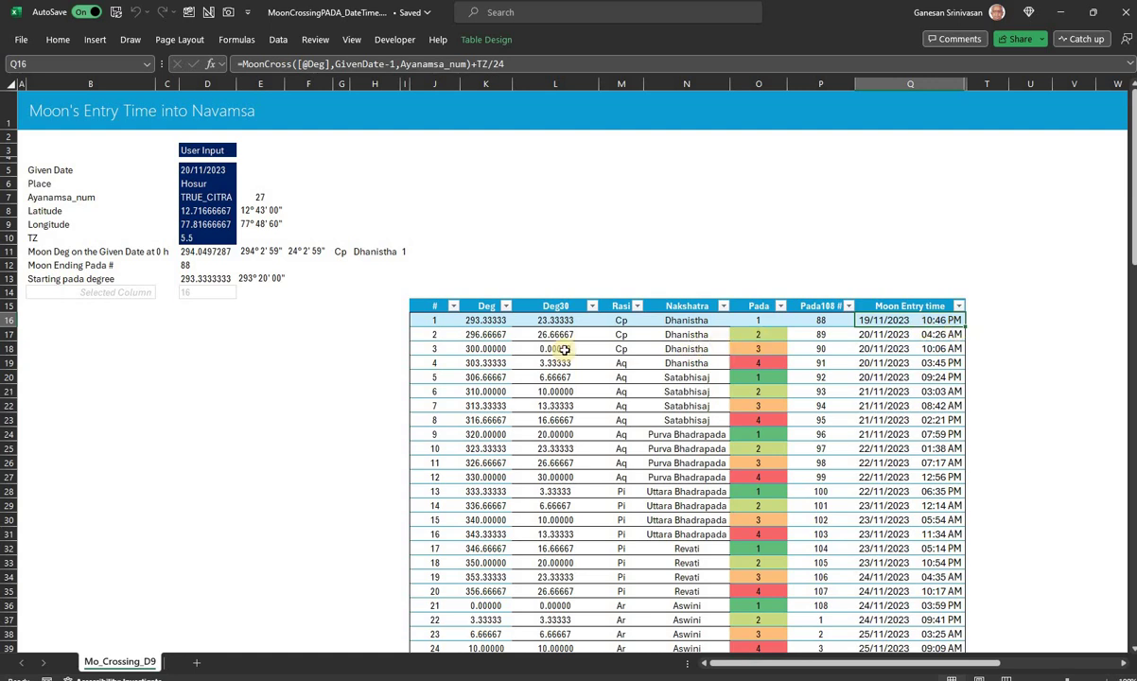
{"action": "left_click", "coordinate": [492, 334]}
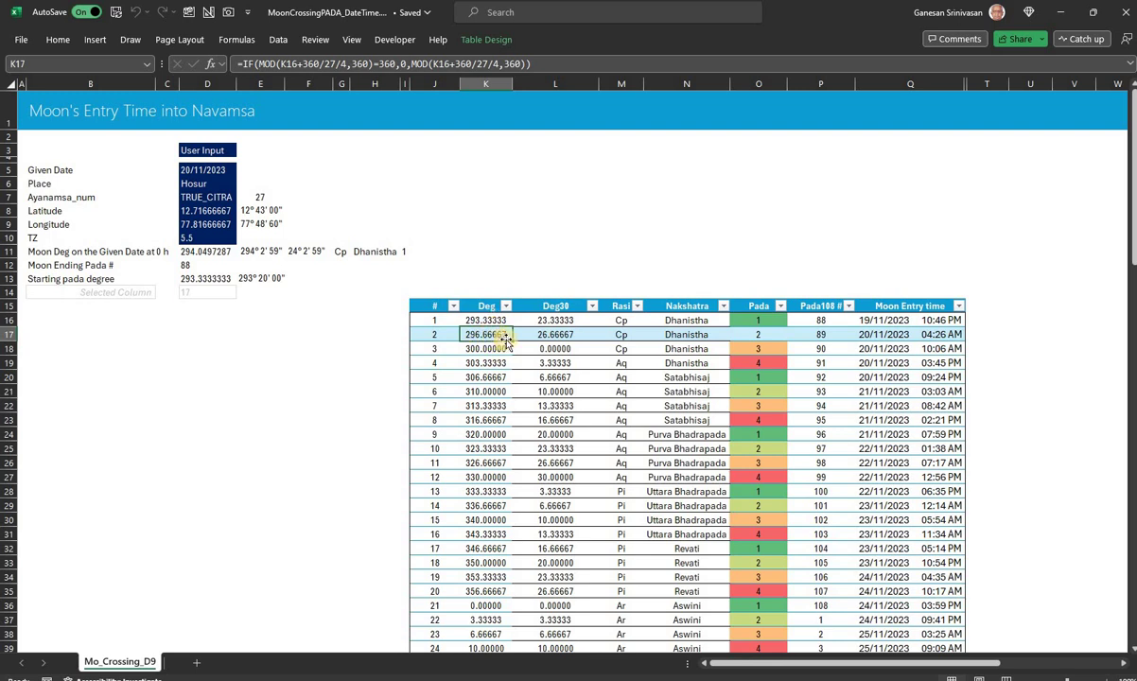
{"action": "left_click", "coordinate": [735, 335]}
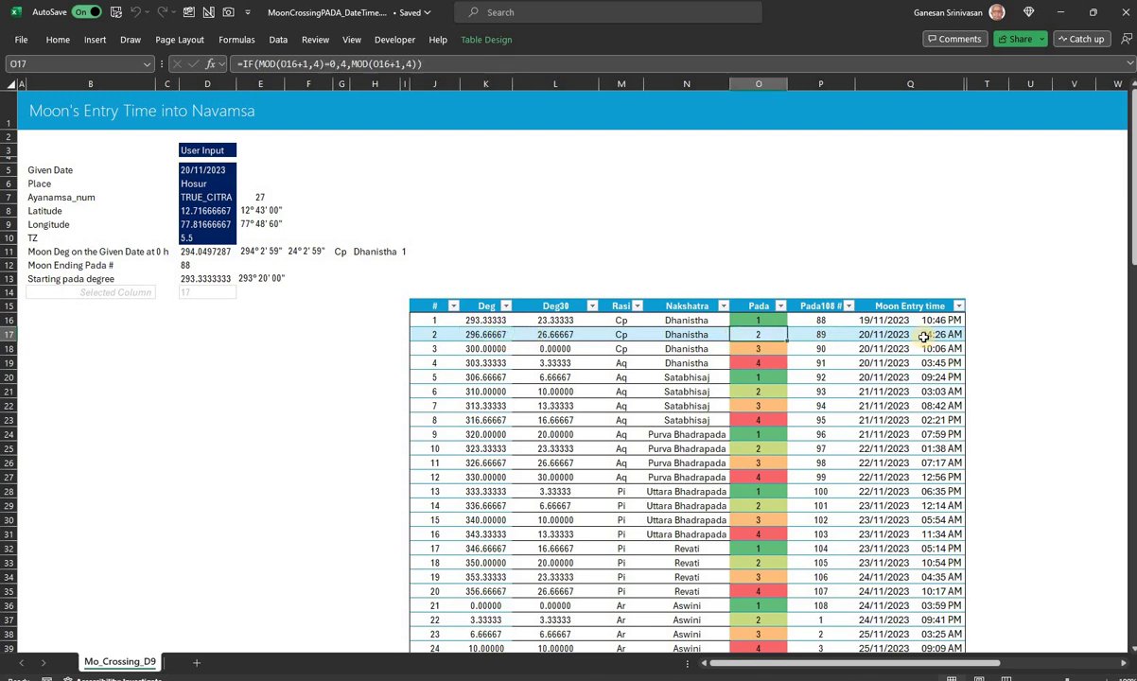
{"action": "left_click", "coordinate": [909, 336]}
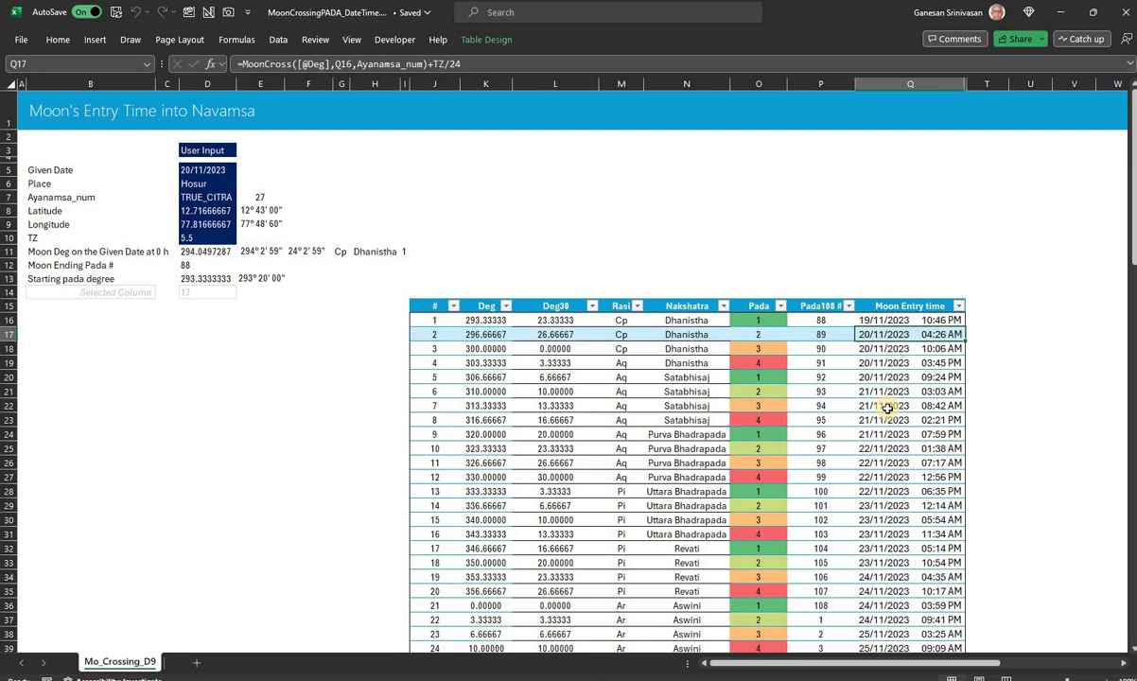
{"action": "scroll", "coordinate": [828, 383], "scroll_direction": "down", "scroll_amount": 4}
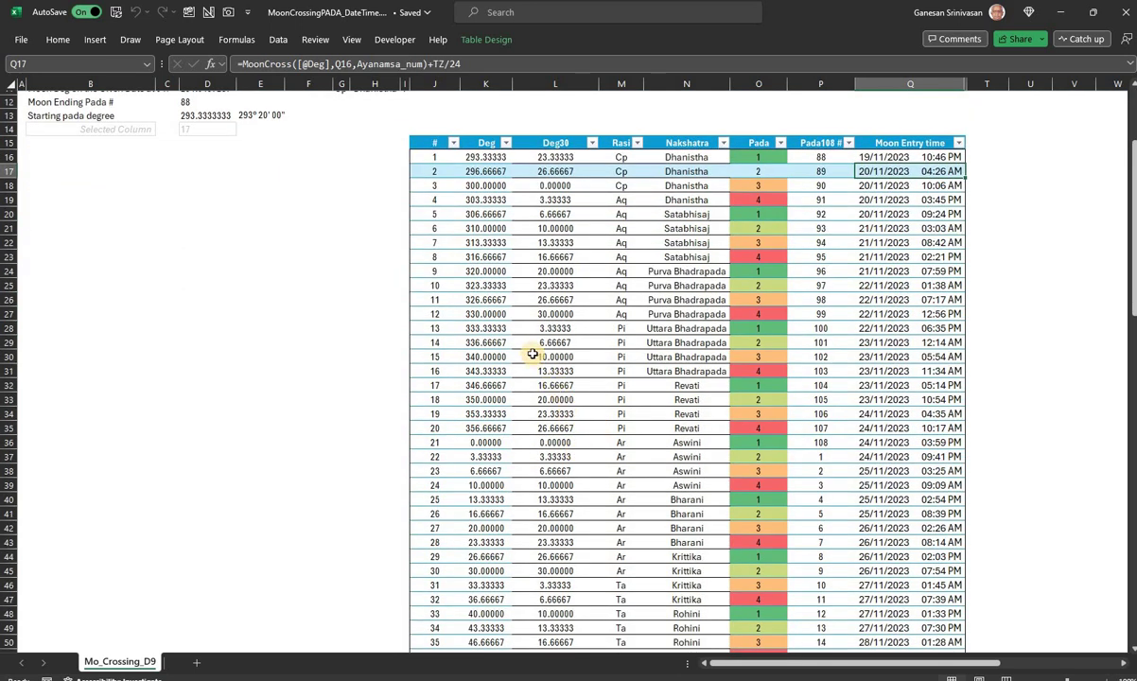
{"action": "scroll", "coordinate": [533, 354], "scroll_direction": "down", "scroll_amount": 20}
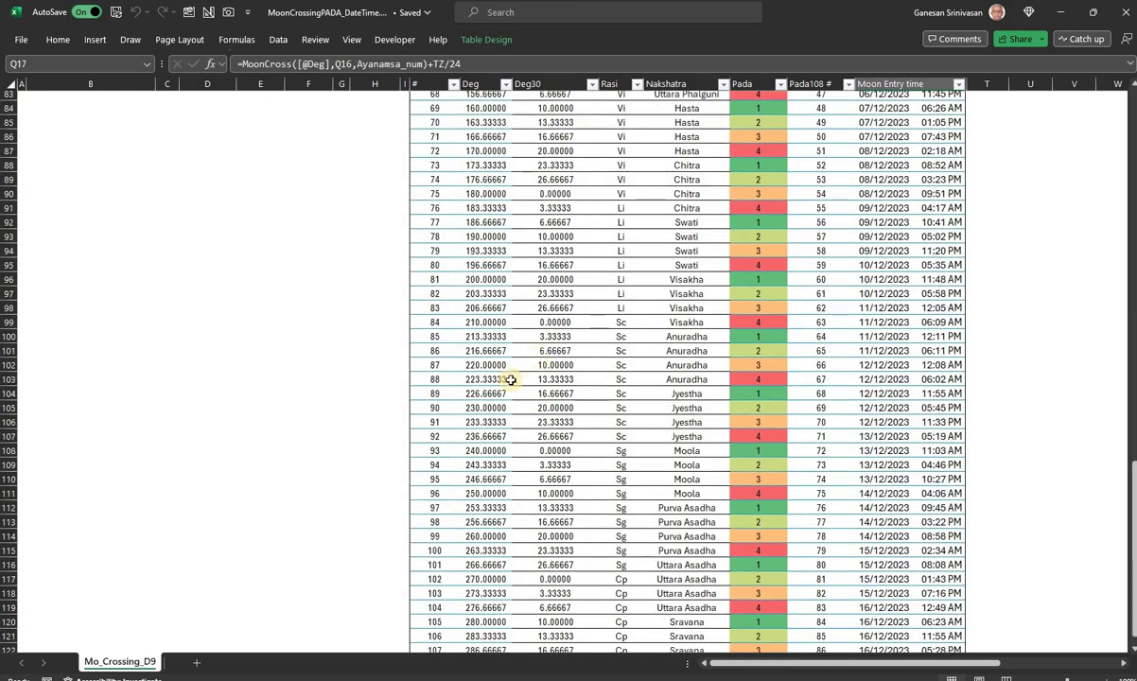
{"action": "scroll", "coordinate": [510, 380], "scroll_direction": "down", "scroll_amount": 6}
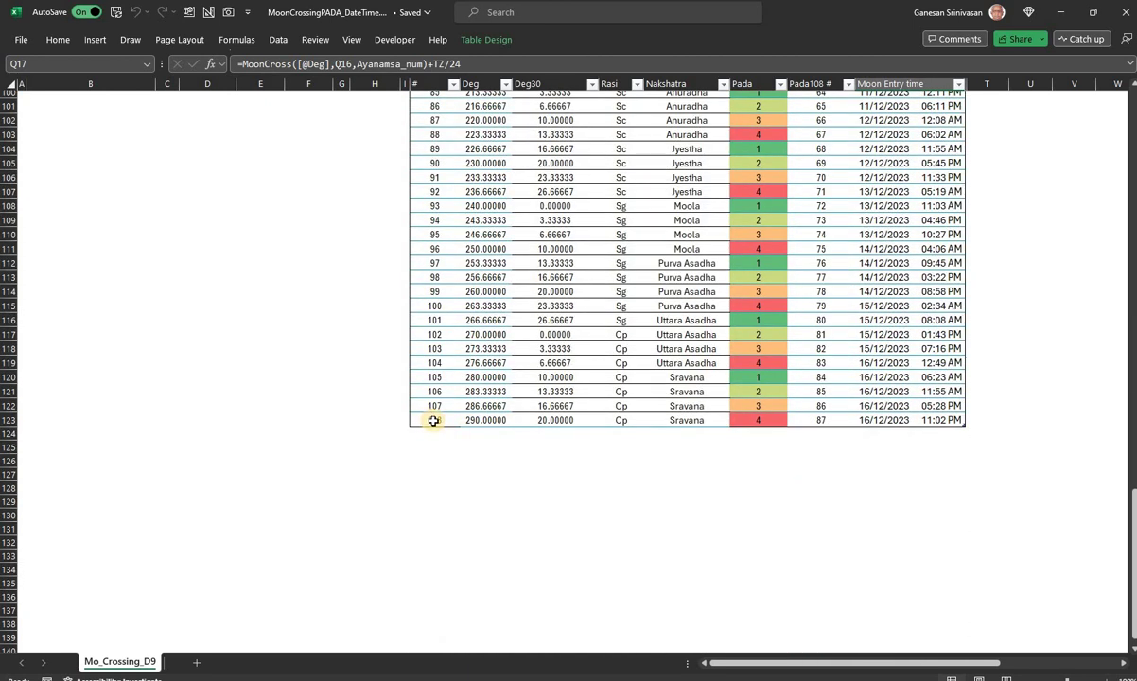
{"action": "scroll", "coordinate": [433, 420], "scroll_direction": "up", "scroll_amount": 18}
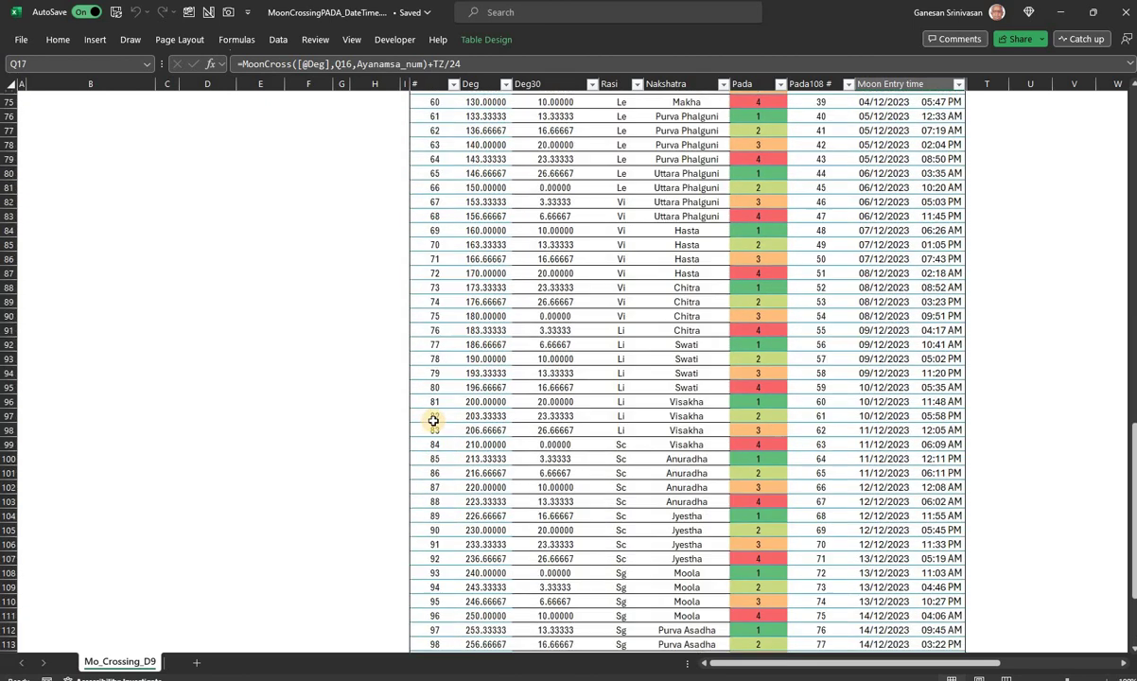
{"action": "scroll", "coordinate": [433, 420], "scroll_direction": "up", "scroll_amount": 15}
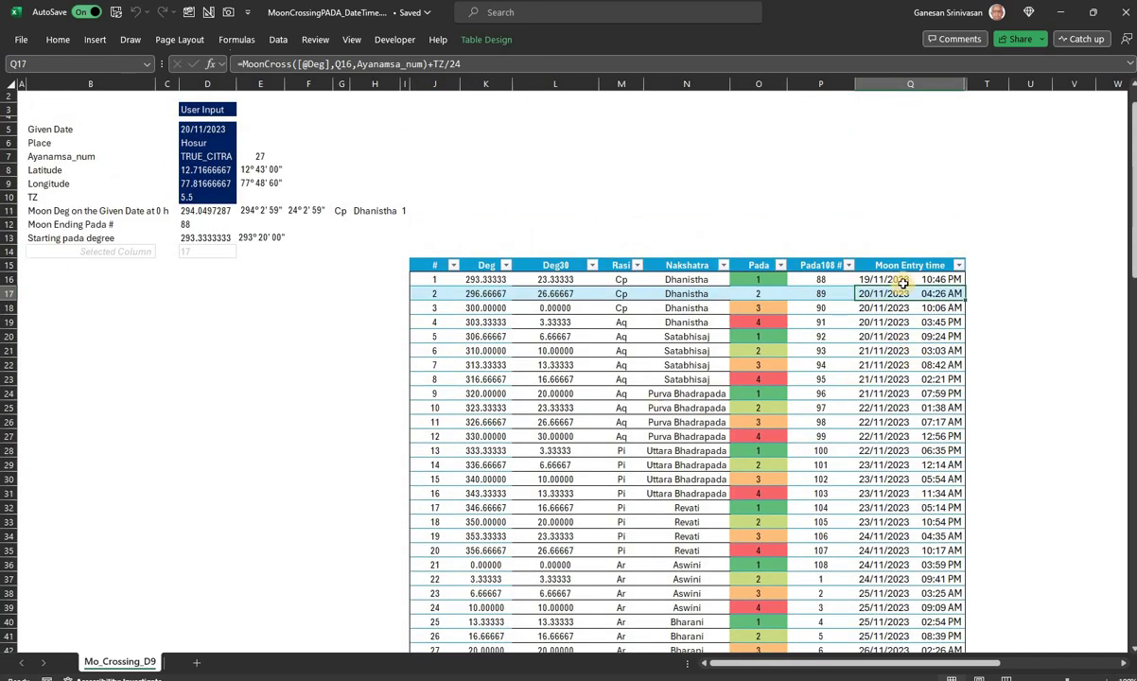
{"action": "left_click", "coordinate": [894, 280]}
{"action": "scroll", "coordinate": [886, 400], "scroll_direction": "down", "scroll_amount": 20}
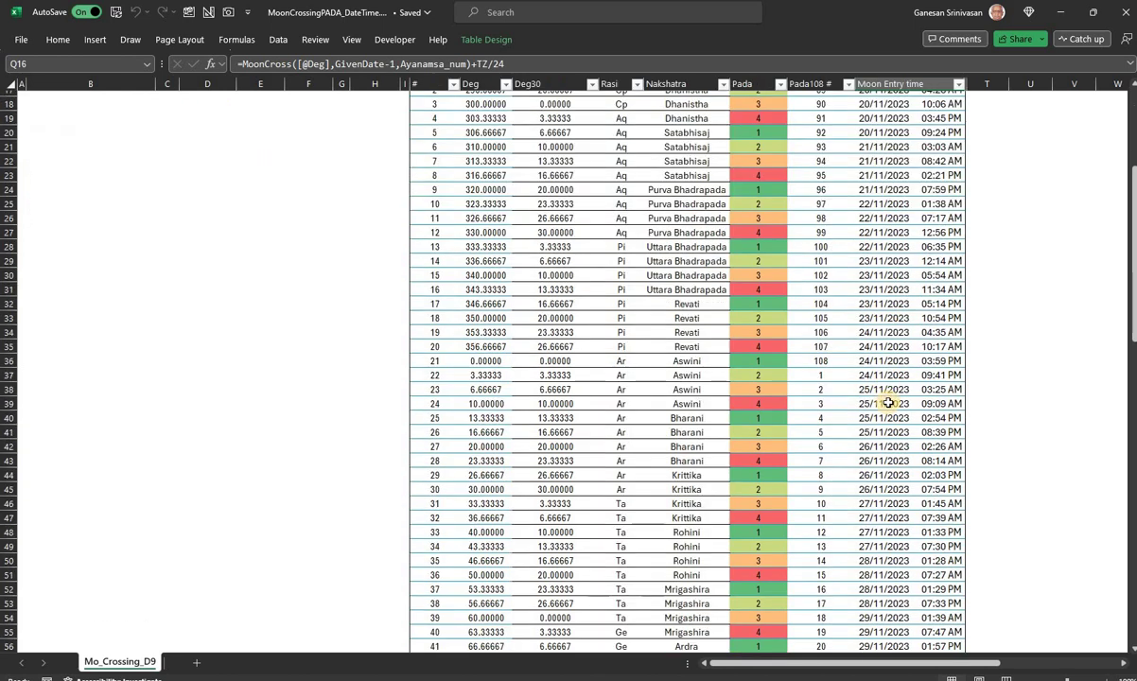
{"action": "scroll", "coordinate": [890, 404], "scroll_direction": "down", "scroll_amount": 6}
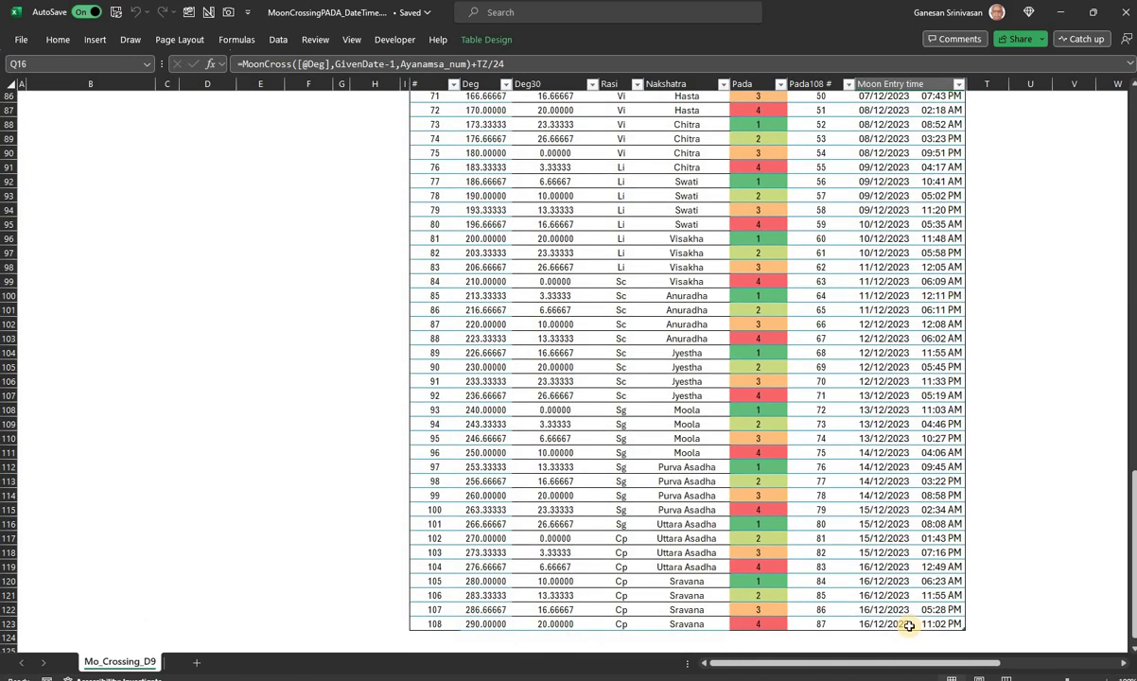
{"action": "left_click", "coordinate": [908, 626]}
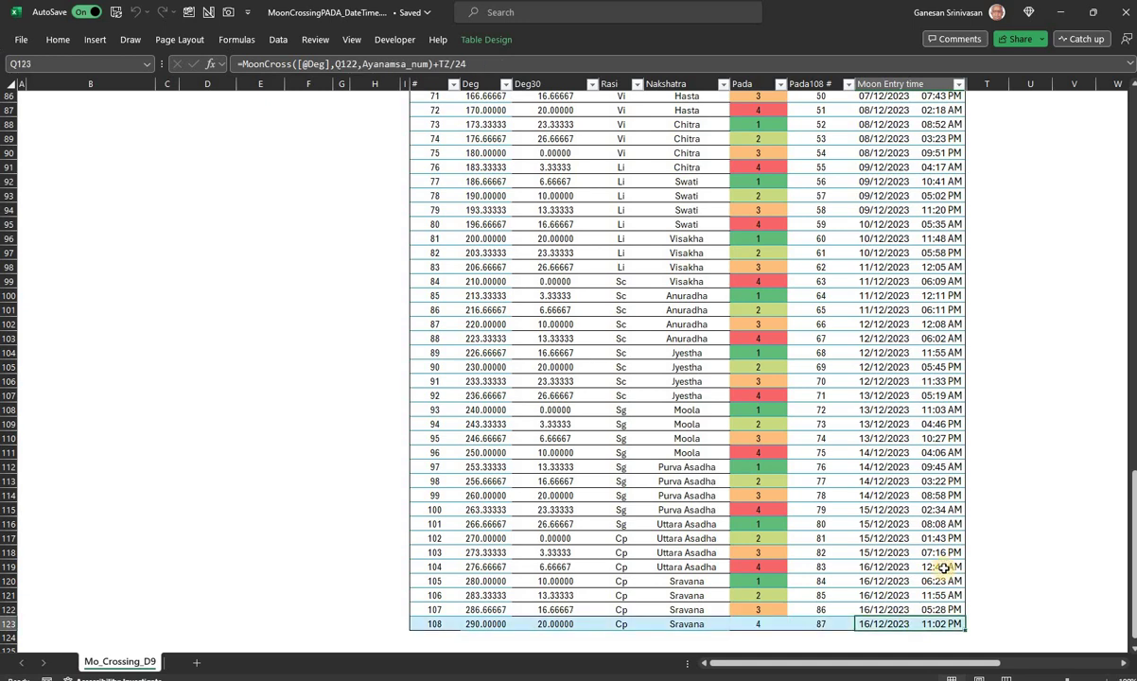
{"action": "scroll", "coordinate": [943, 557], "scroll_direction": "up", "scroll_amount": 3}
{"action": "scroll", "coordinate": [943, 556], "scroll_direction": "up", "scroll_amount": 20}
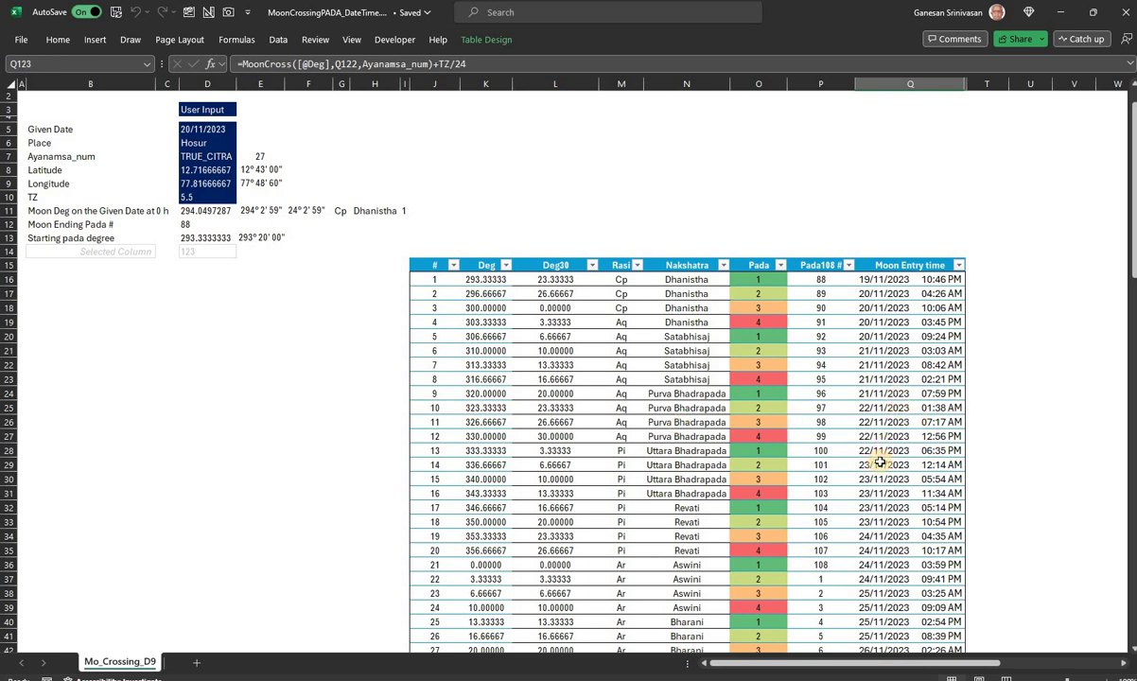
{"action": "left_click", "coordinate": [937, 394]}
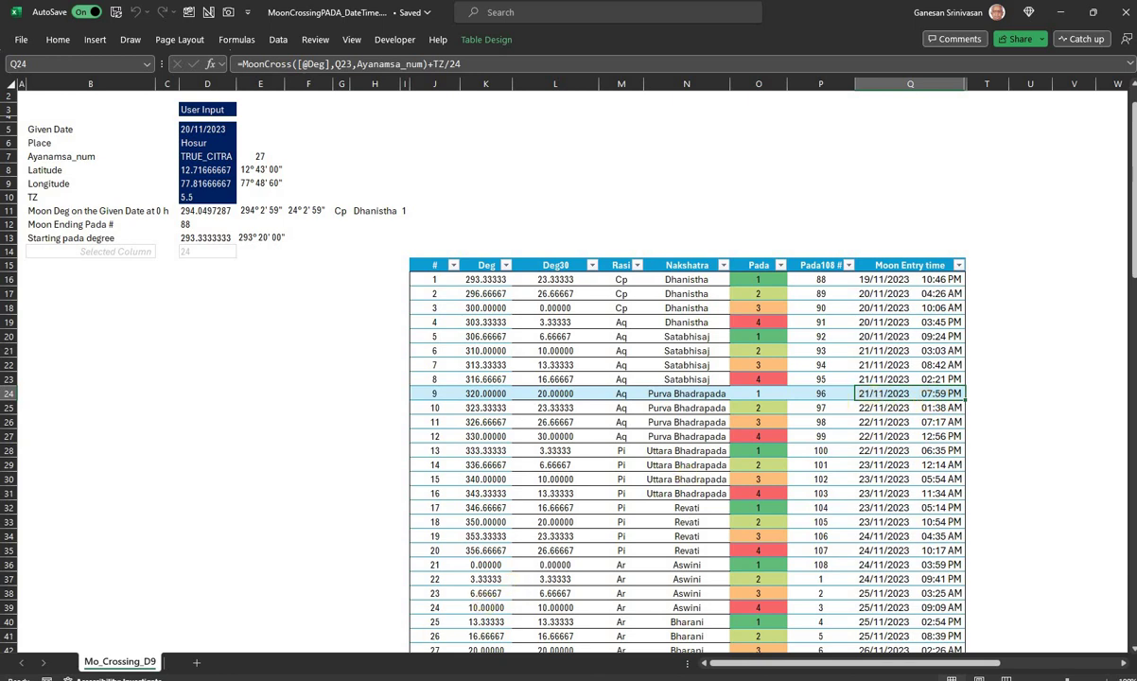
{"action": "key", "text": "alt+Tab"}
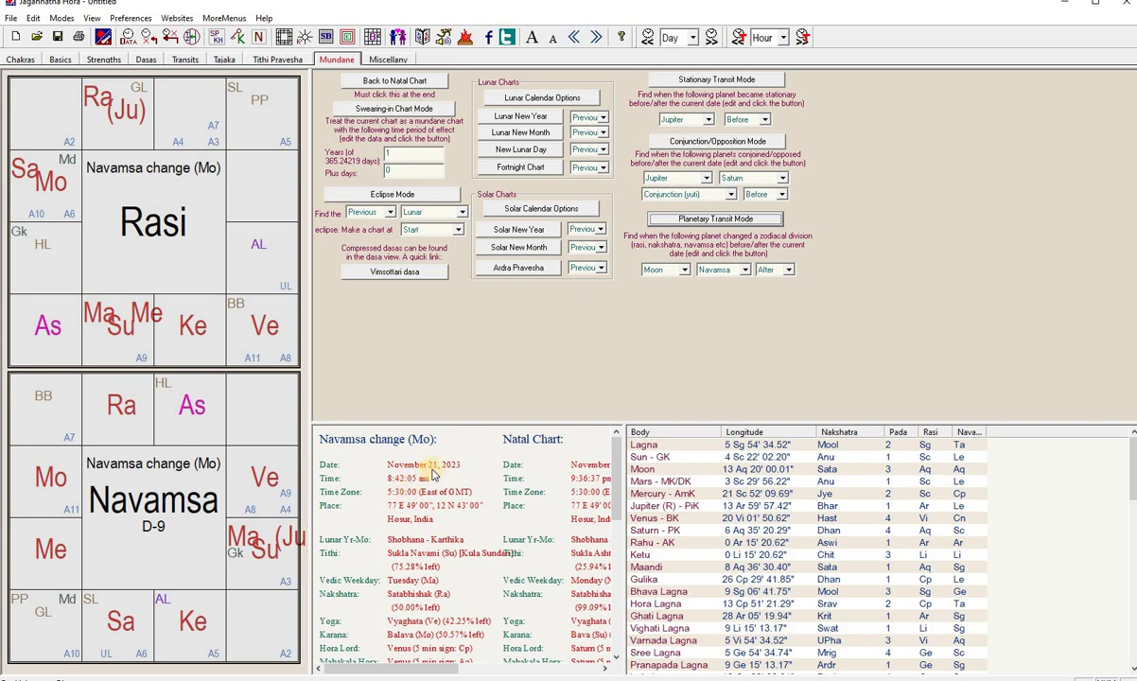
{"action": "left_click", "coordinate": [773, 471]}
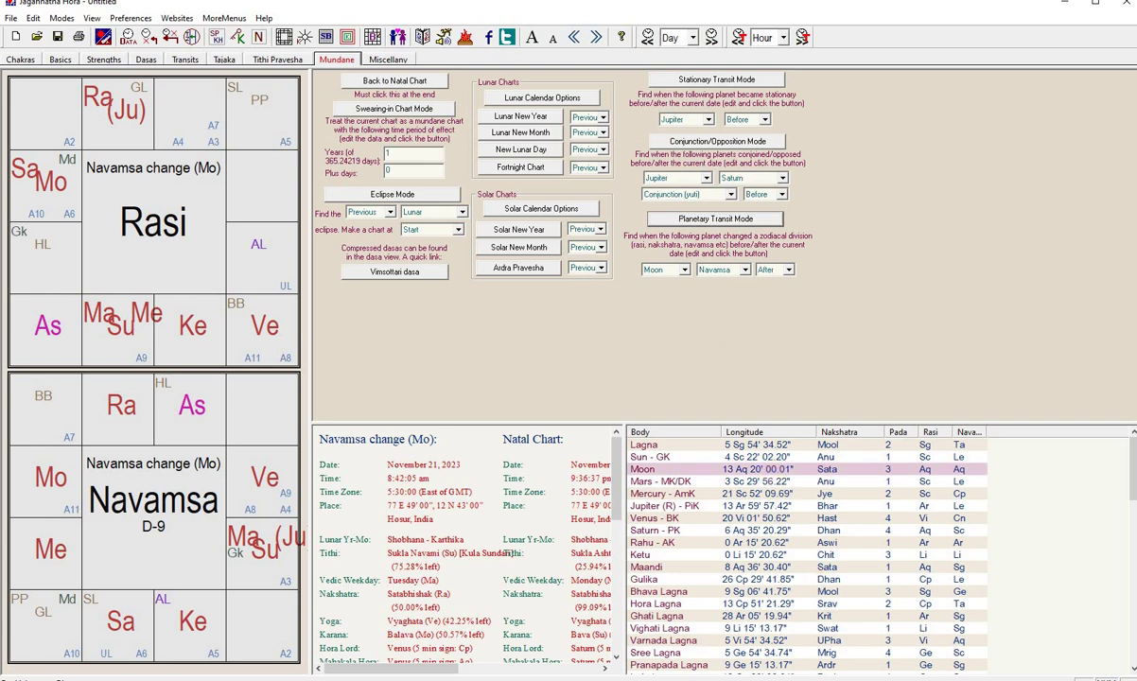
{"action": "key", "text": "alt+Tab"}
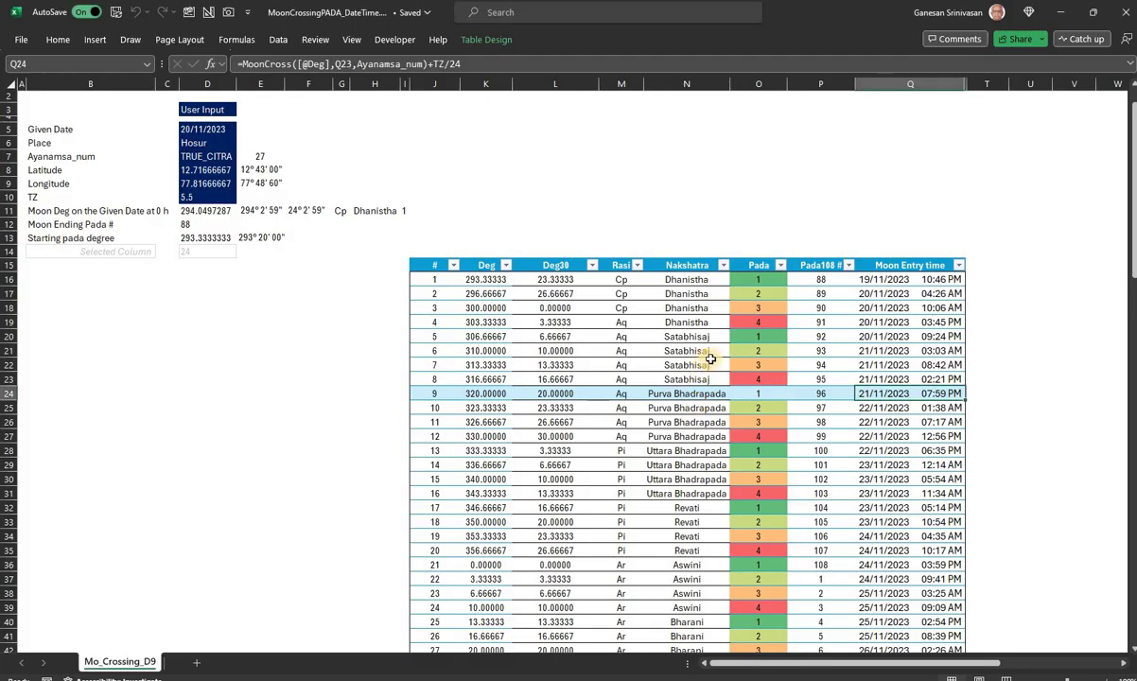
{"action": "left_click", "coordinate": [687, 365]}
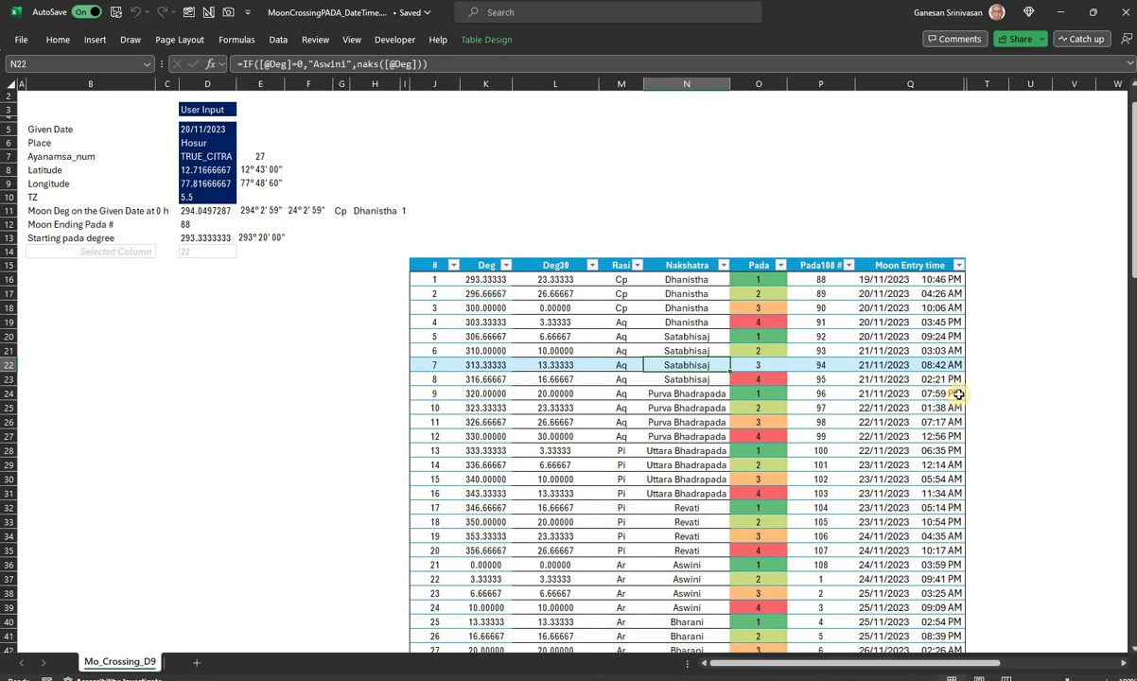
{"action": "left_click", "coordinate": [904, 452]}
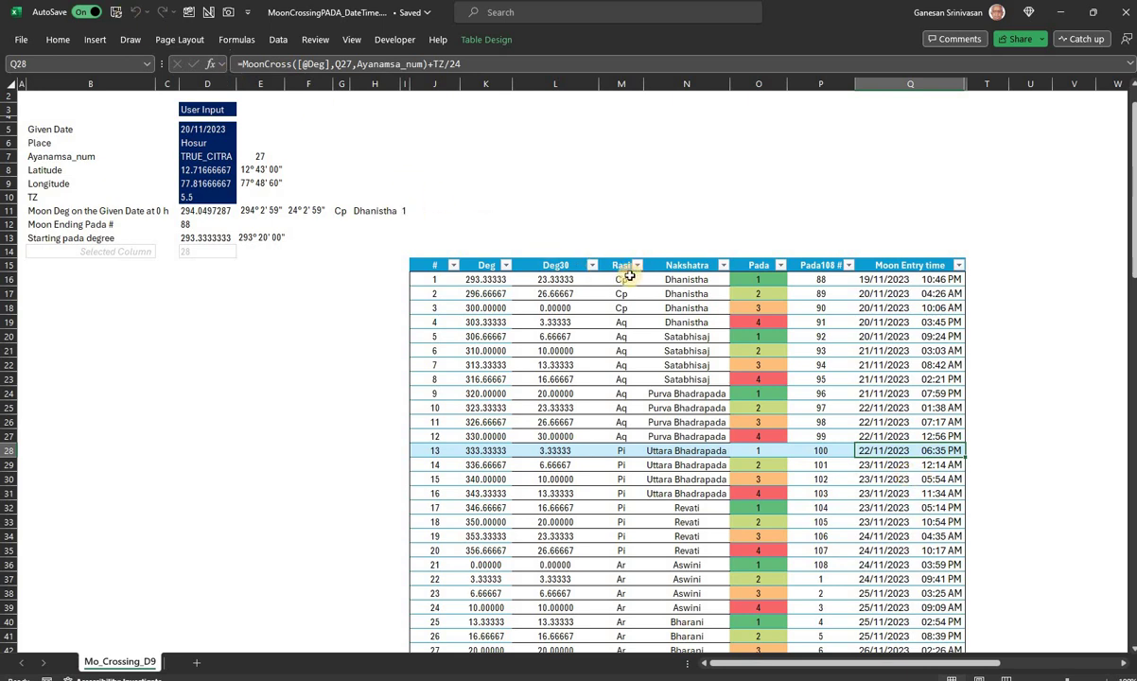
{"action": "left_click_drag", "start_coordinate": [621, 279], "coordinate": [617, 508]}
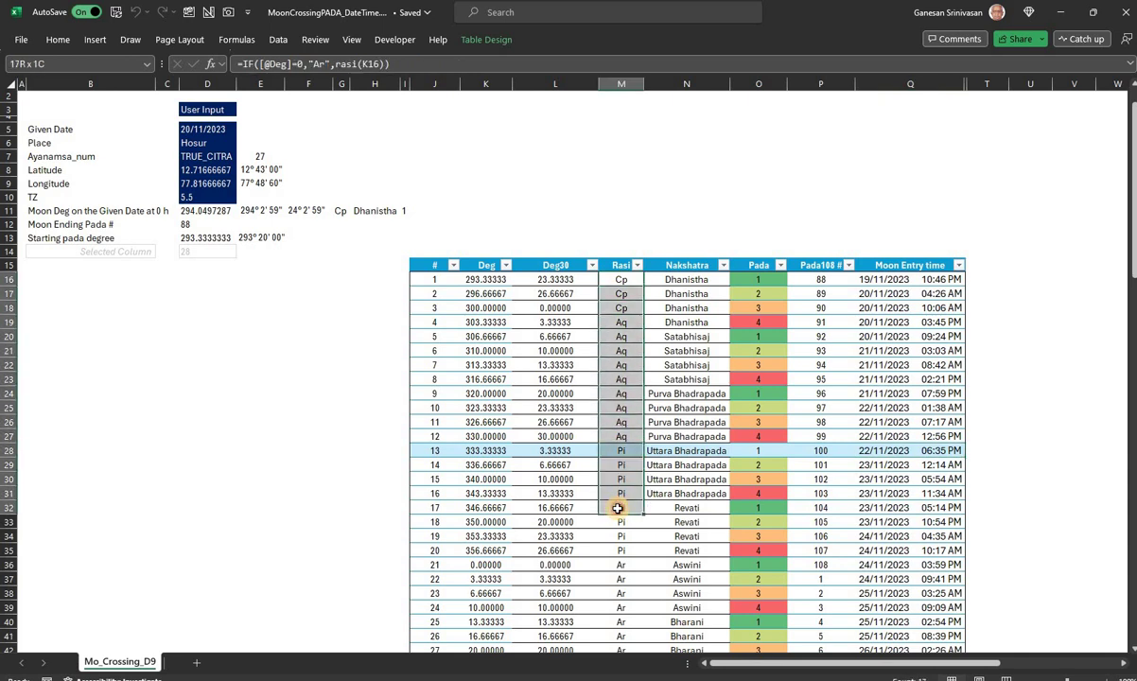